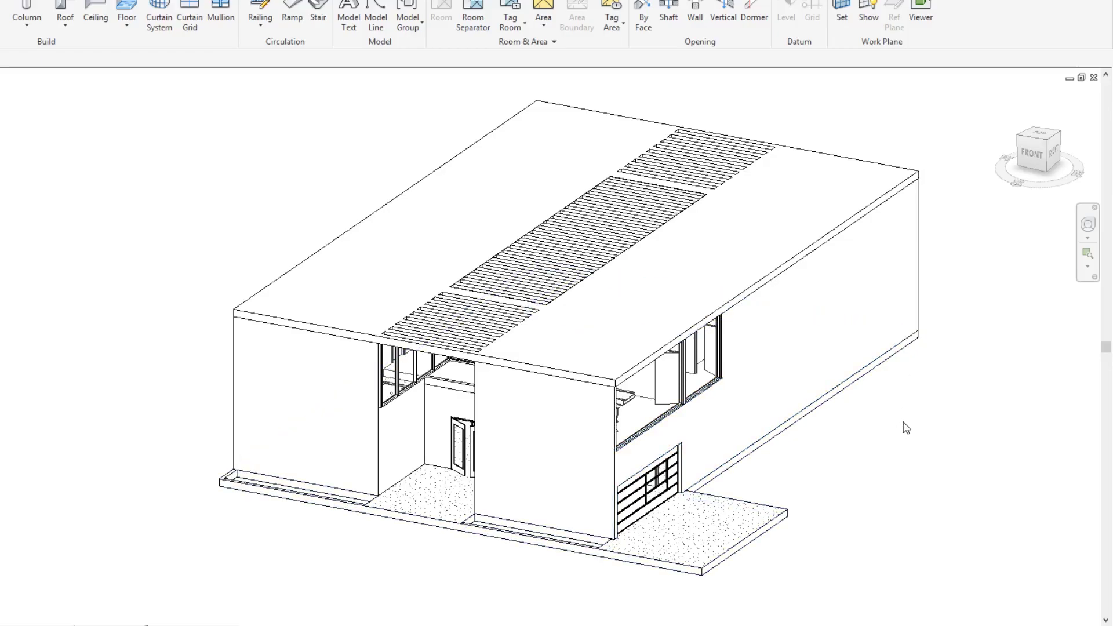
- Orbit the 3D house through front, high oblique, back and back-left views, ending straight on the front
{"action": "middle_click_drag", "start_coordinate": [516, 536], "coordinate": [551, 597], "text": "shift"}
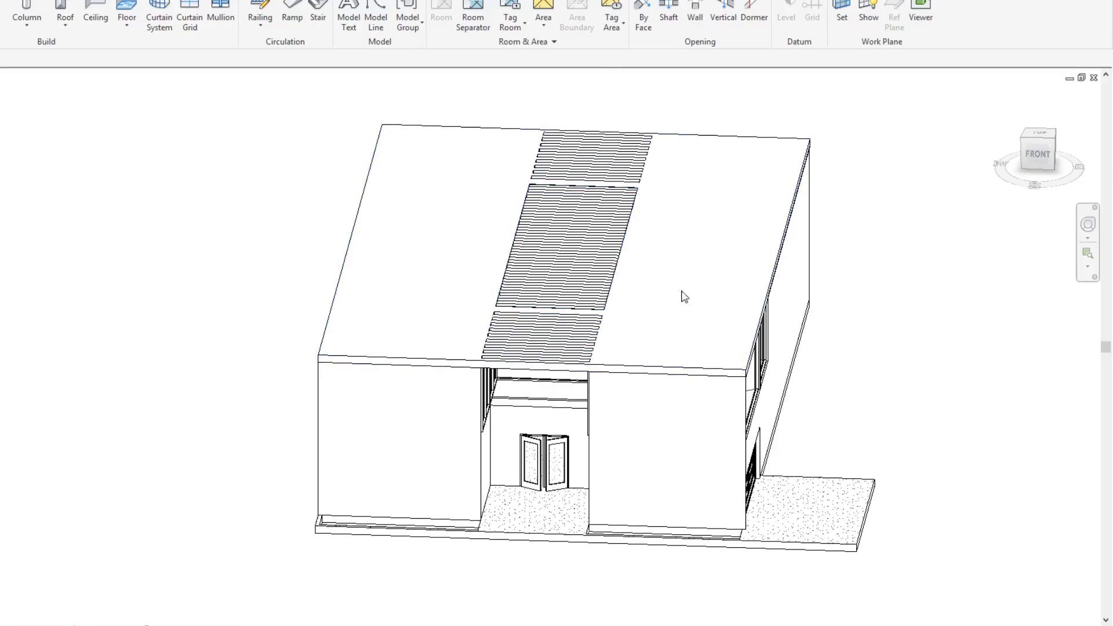
{"action": "middle_click_drag", "start_coordinate": [872, 471], "coordinate": [923, 411], "text": "shift"}
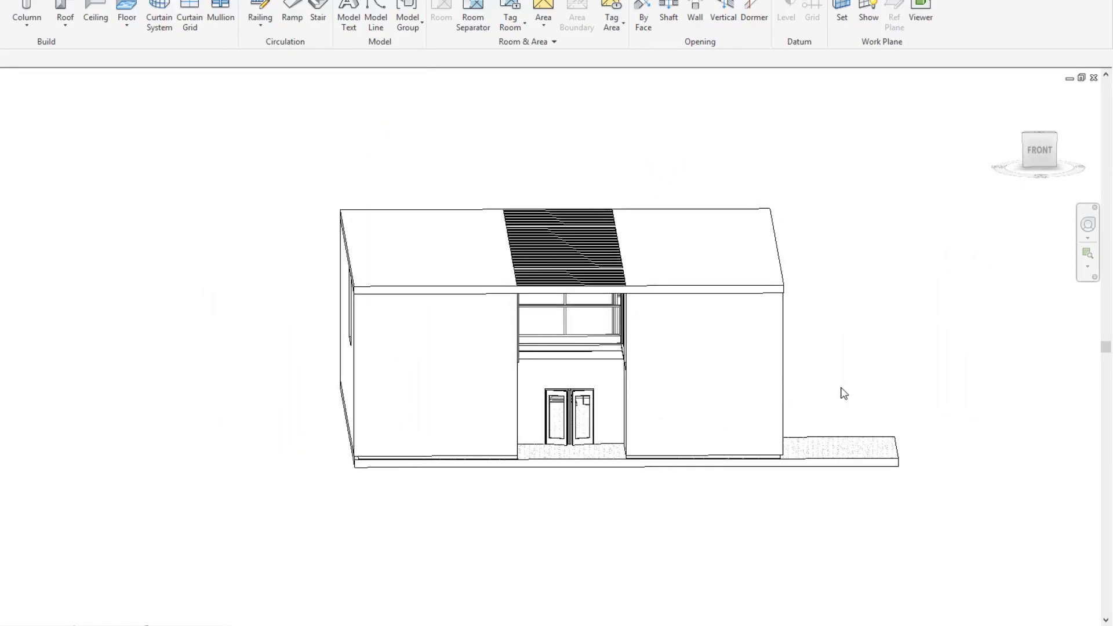
{"action": "middle_click_drag", "start_coordinate": [844, 394], "coordinate": [628, 482], "text": "shift"}
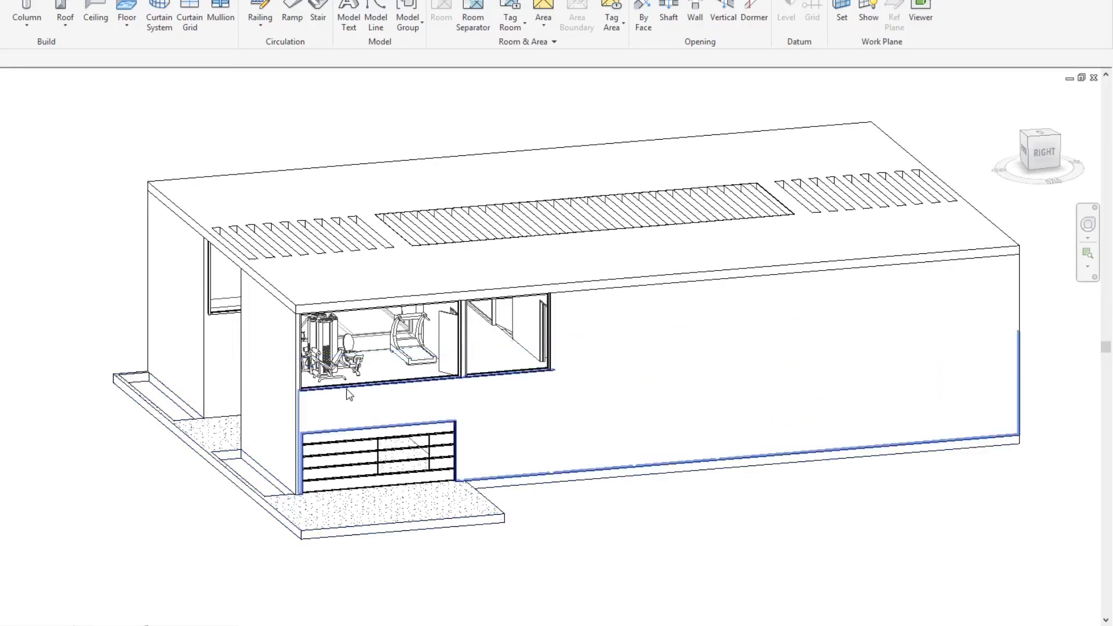
{"action": "middle_click_drag", "start_coordinate": [966, 431], "coordinate": [632, 226], "text": "shift"}
{"action": "middle_click_drag", "start_coordinate": [926, 401], "coordinate": [731, 438], "text": "shift"}
{"action": "middle_click_drag", "start_coordinate": [944, 418], "coordinate": [318, 451], "text": "shift"}
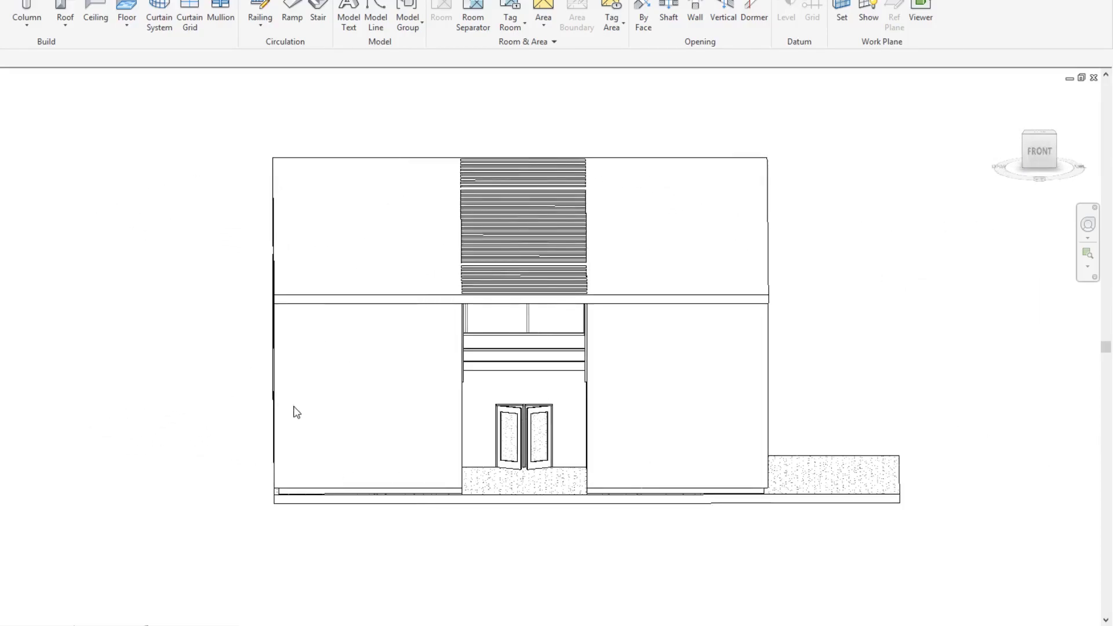
- Open the furnished ground-floor plan and zoom in and out over its rooms
{"action": "double_click", "coordinate": [1, 434]}
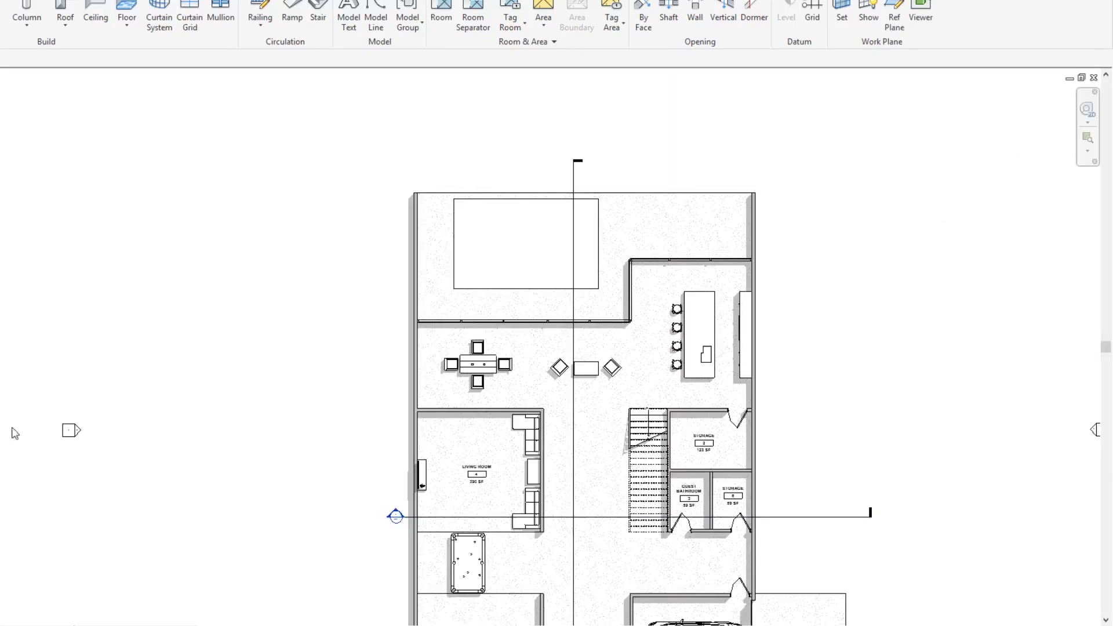
{"action": "scroll", "coordinate": [475, 356], "scroll_direction": "down", "scroll_amount": 5}
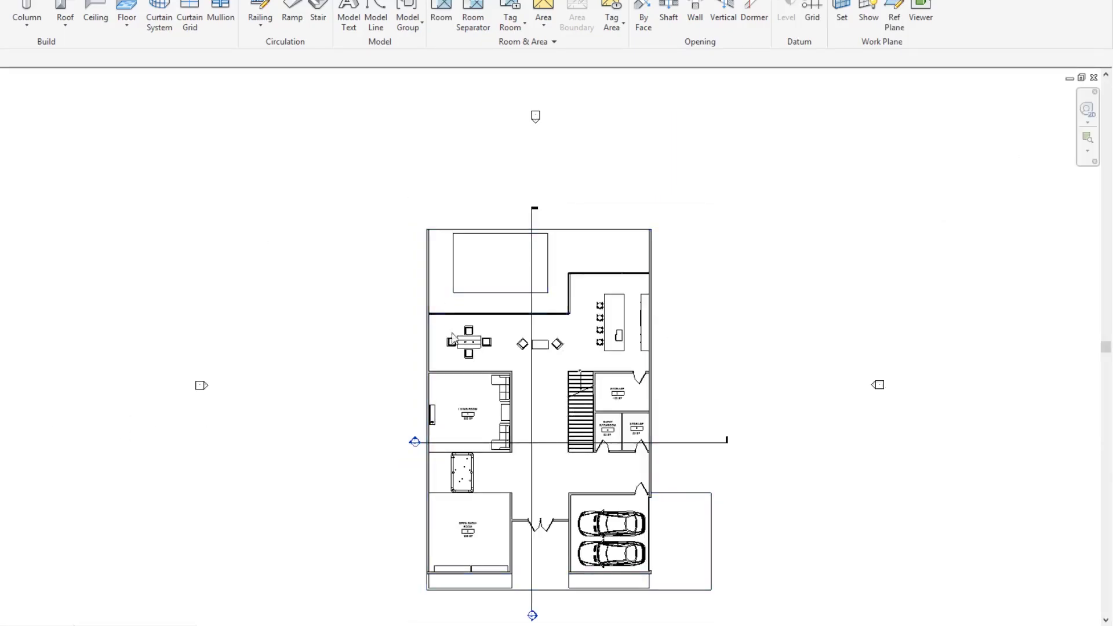
{"action": "scroll", "coordinate": [547, 509], "scroll_direction": "up", "scroll_amount": 3}
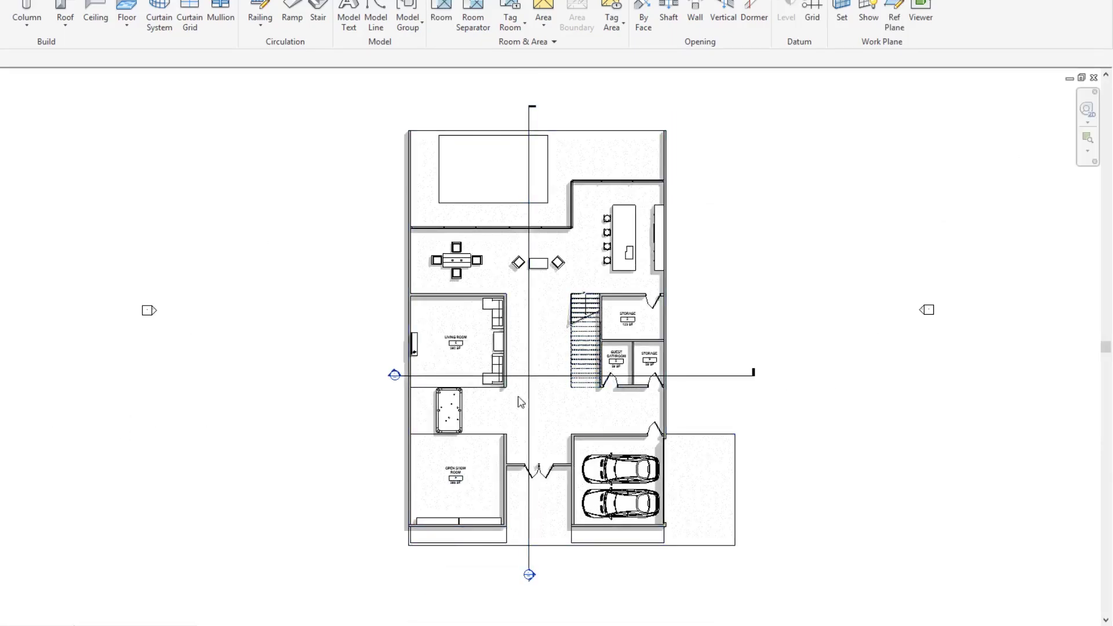
{"action": "scroll", "coordinate": [548, 426], "scroll_direction": "up", "scroll_amount": 1}
{"action": "scroll", "coordinate": [562, 490], "scroll_direction": "up", "scroll_amount": 3}
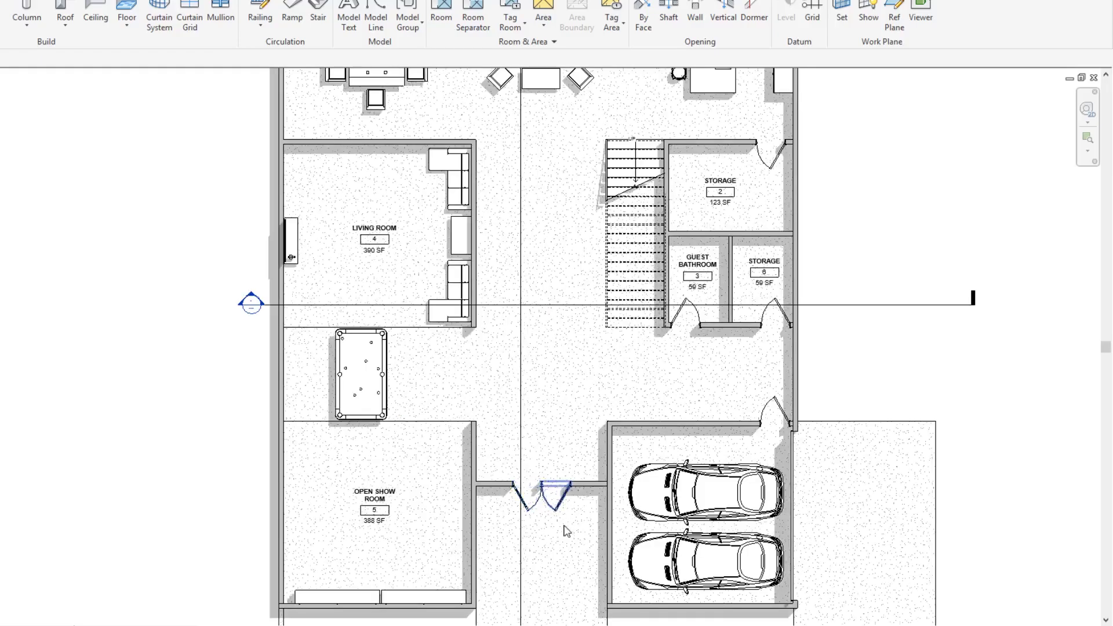
{"action": "scroll", "coordinate": [568, 371], "scroll_direction": "down", "scroll_amount": 2}
{"action": "scroll", "coordinate": [587, 469], "scroll_direction": "up", "scroll_amount": 3}
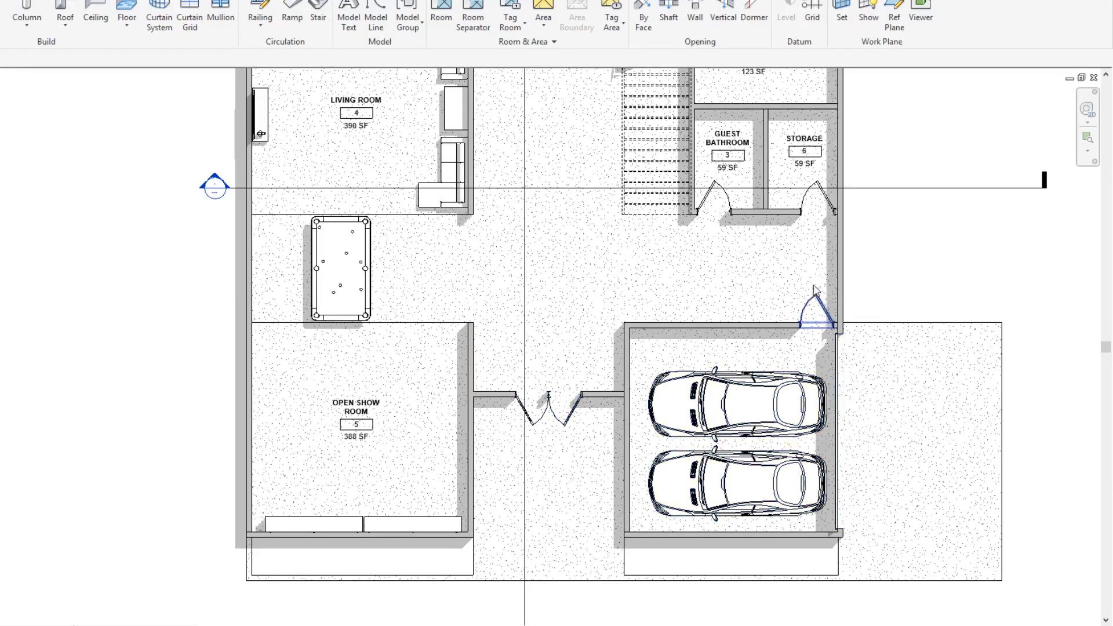
{"action": "scroll", "coordinate": [762, 230], "scroll_direction": "down", "scroll_amount": 5}
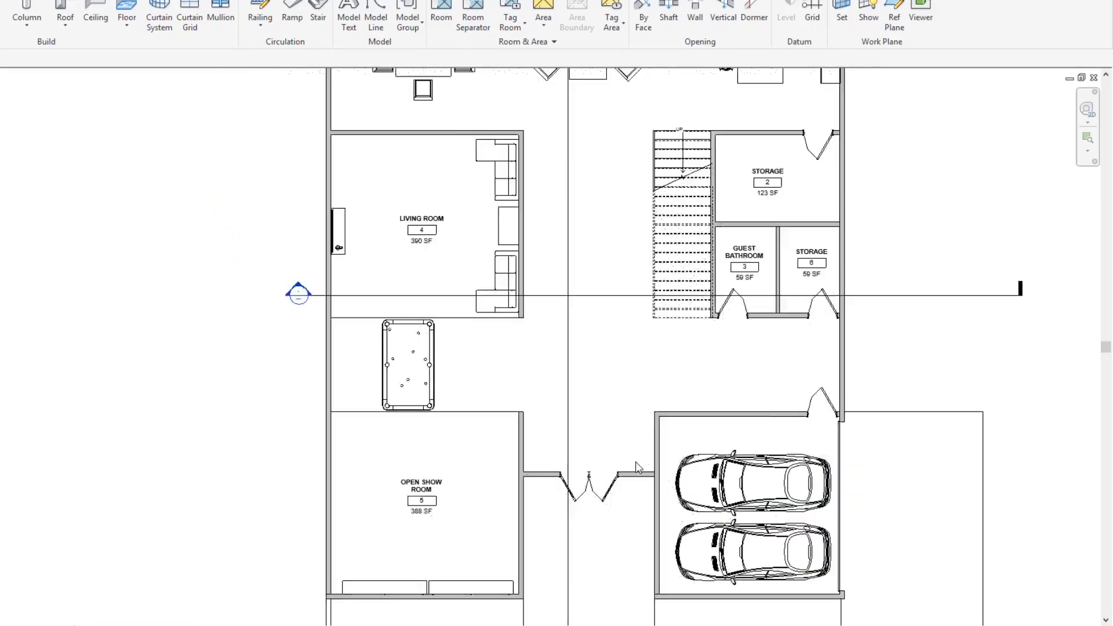
{"action": "scroll", "coordinate": [594, 467], "scroll_direction": "up", "scroll_amount": 3}
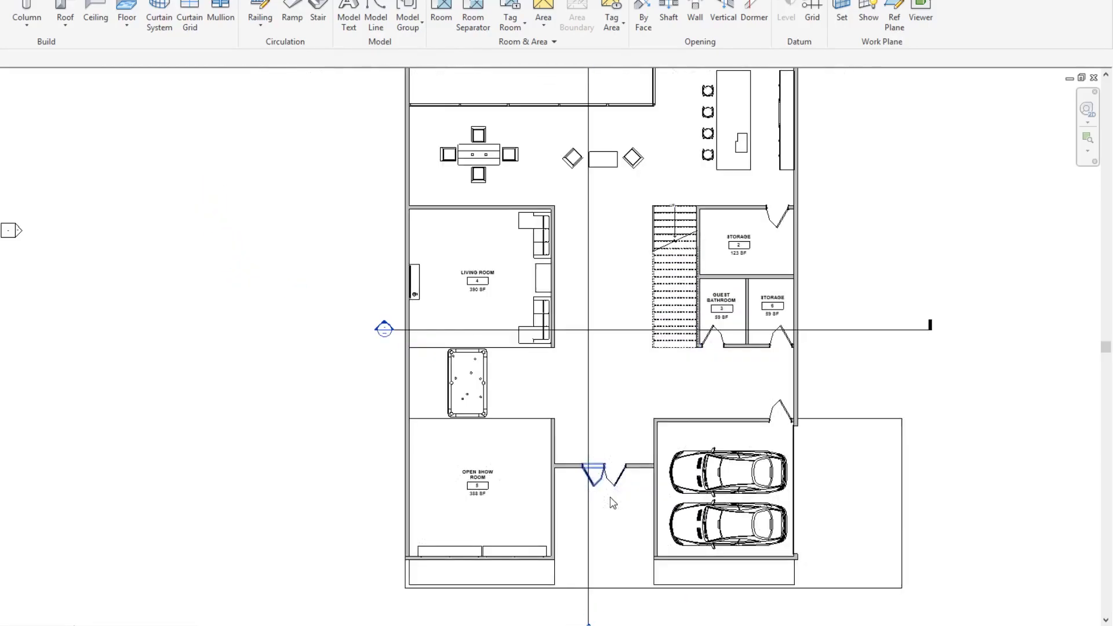
{"action": "scroll", "coordinate": [404, 235], "scroll_direction": "up", "scroll_amount": 2}
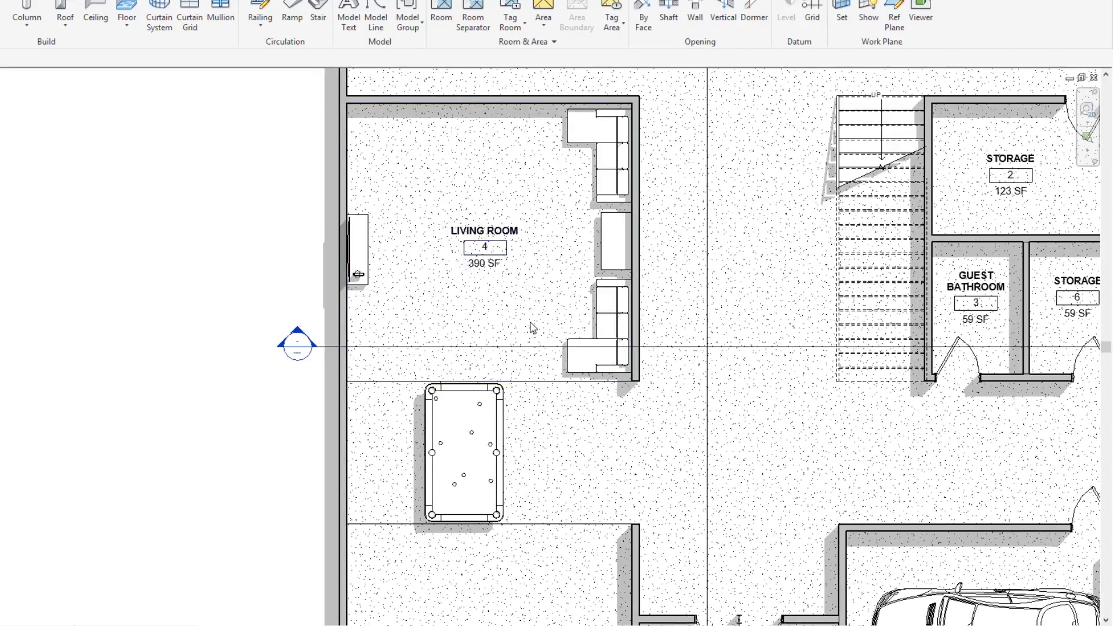
{"action": "scroll", "coordinate": [542, 350], "scroll_direction": "down", "scroll_amount": 3}
{"action": "scroll", "coordinate": [535, 516], "scroll_direction": "up", "scroll_amount": 2}
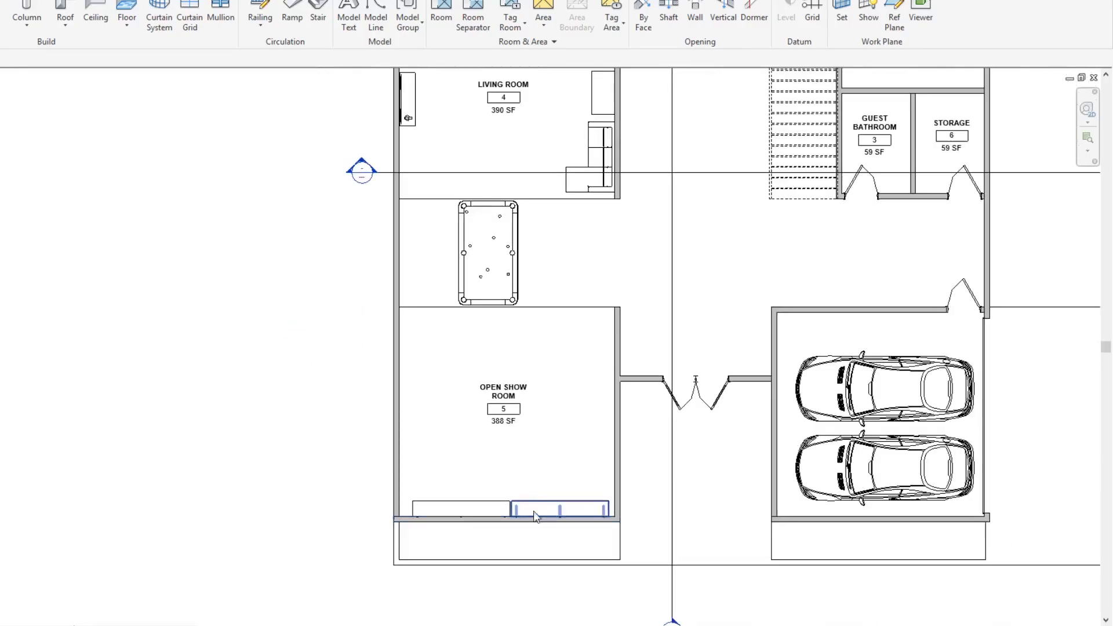
{"action": "scroll", "coordinate": [515, 467], "scroll_direction": "up", "scroll_amount": 1}
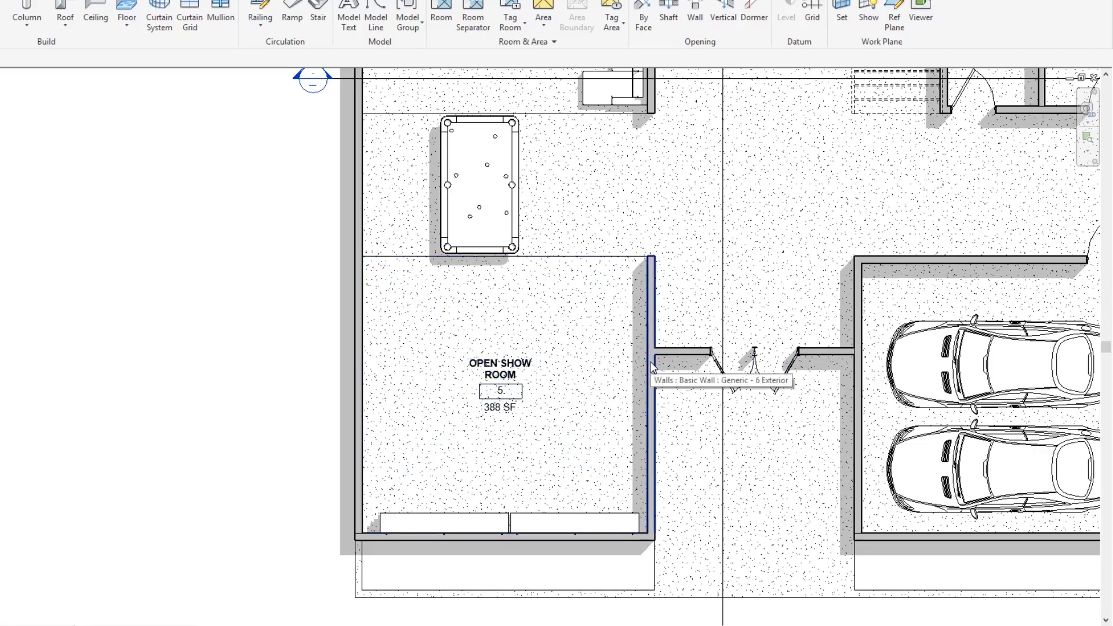
{"action": "scroll", "coordinate": [604, 410], "scroll_direction": "down", "scroll_amount": 3}
- Pan and zoom the ground-floor plan onto the dining area
{"action": "middle_click_drag", "start_coordinate": [680, 371], "coordinate": [634, 589]}
{"action": "scroll", "coordinate": [680, 228], "scroll_direction": "up", "scroll_amount": 3}
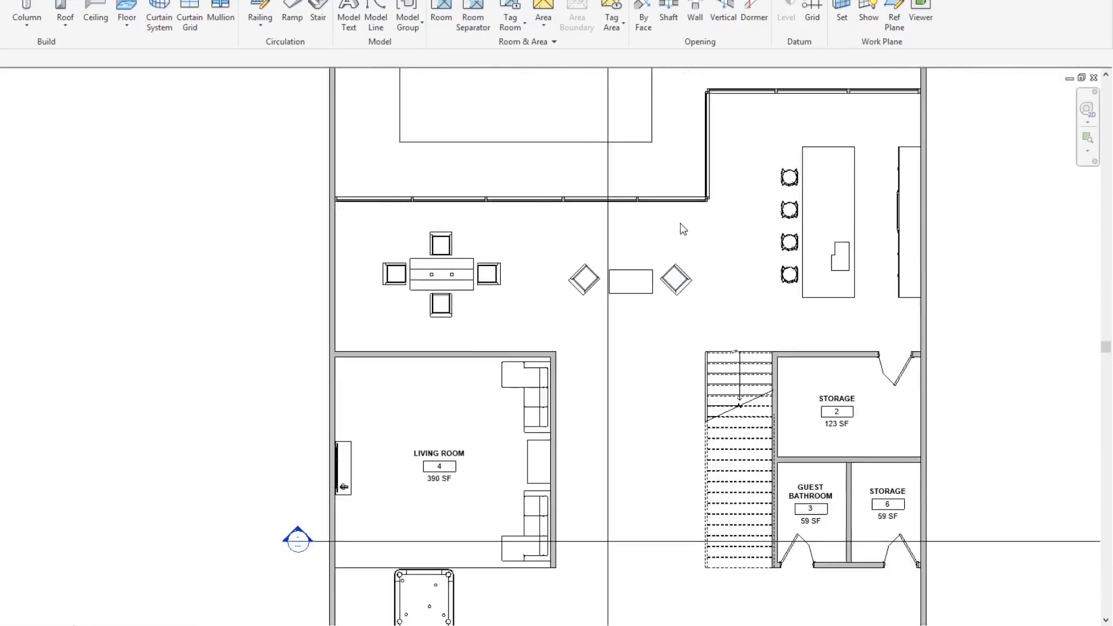
{"action": "middle_click_drag", "start_coordinate": [650, 279], "coordinate": [598, 369]}
{"action": "scroll", "coordinate": [388, 383], "scroll_direction": "up", "scroll_amount": 1}
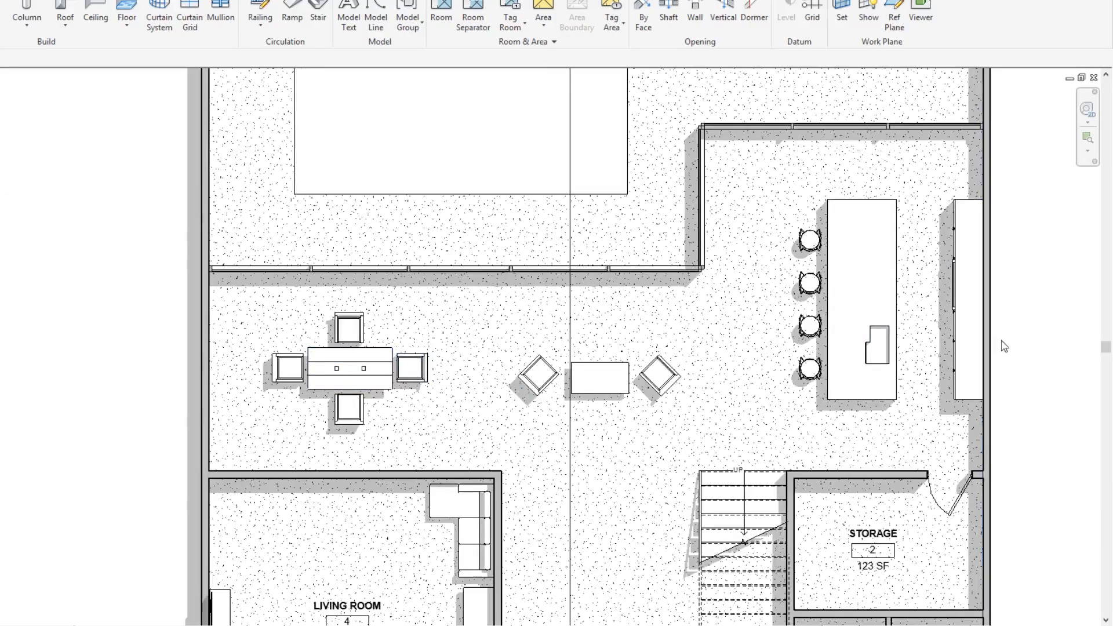
{"action": "scroll", "coordinate": [671, 323], "scroll_direction": "down", "scroll_amount": 1}
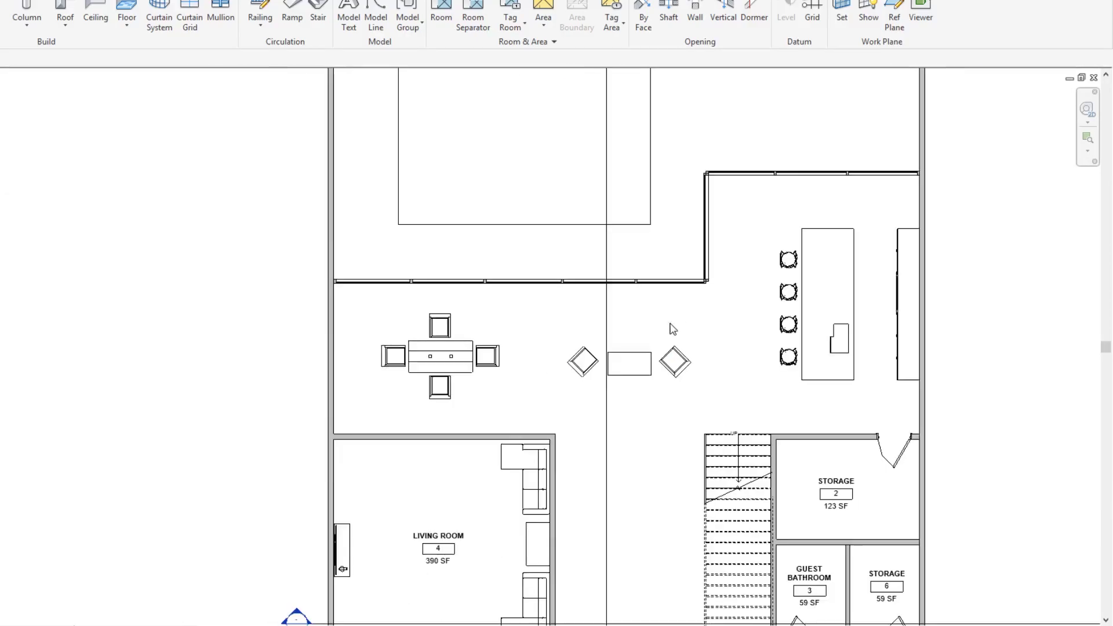
{"action": "scroll", "coordinate": [671, 323], "scroll_direction": "up", "scroll_amount": 1}
{"action": "scroll", "coordinate": [600, 332], "scroll_direction": "down", "scroll_amount": 3}
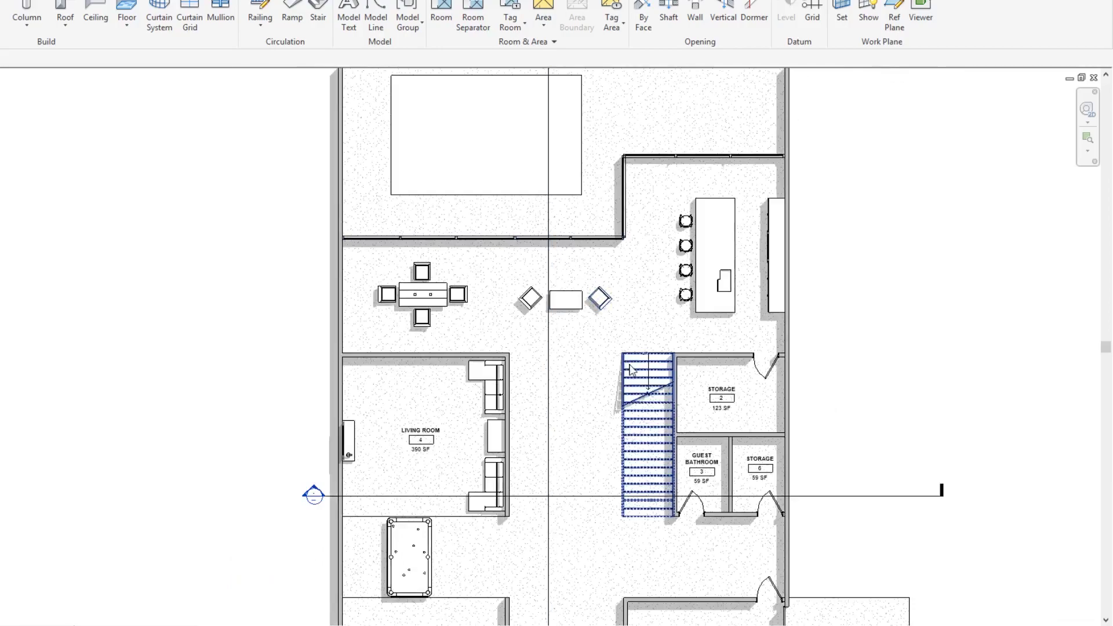
{"action": "scroll", "coordinate": [637, 369], "scroll_direction": "up", "scroll_amount": 1}
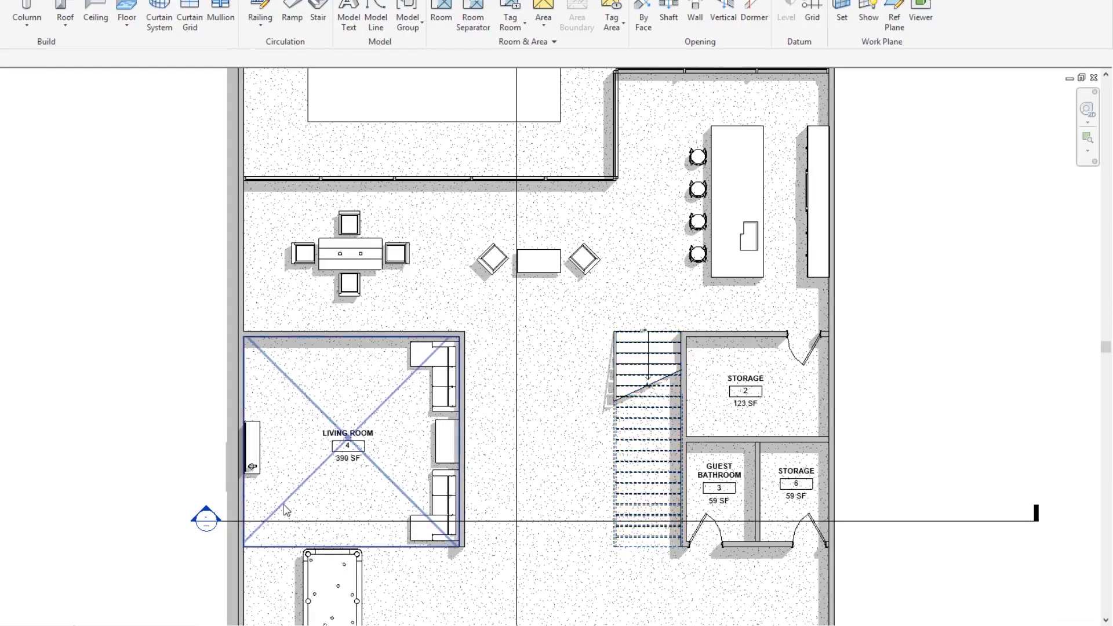
- Switch to the upper-floor plan and zoom over the exercise room
{"action": "key", "text": "ctrl+Tab"}
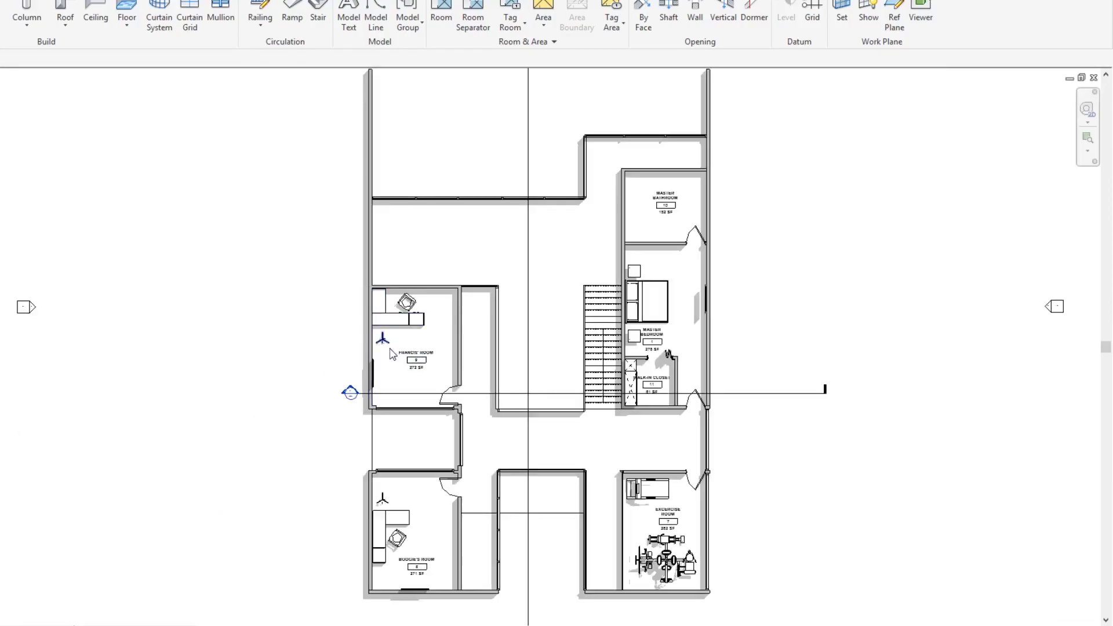
{"action": "scroll", "coordinate": [586, 272], "scroll_direction": "up", "scroll_amount": 2}
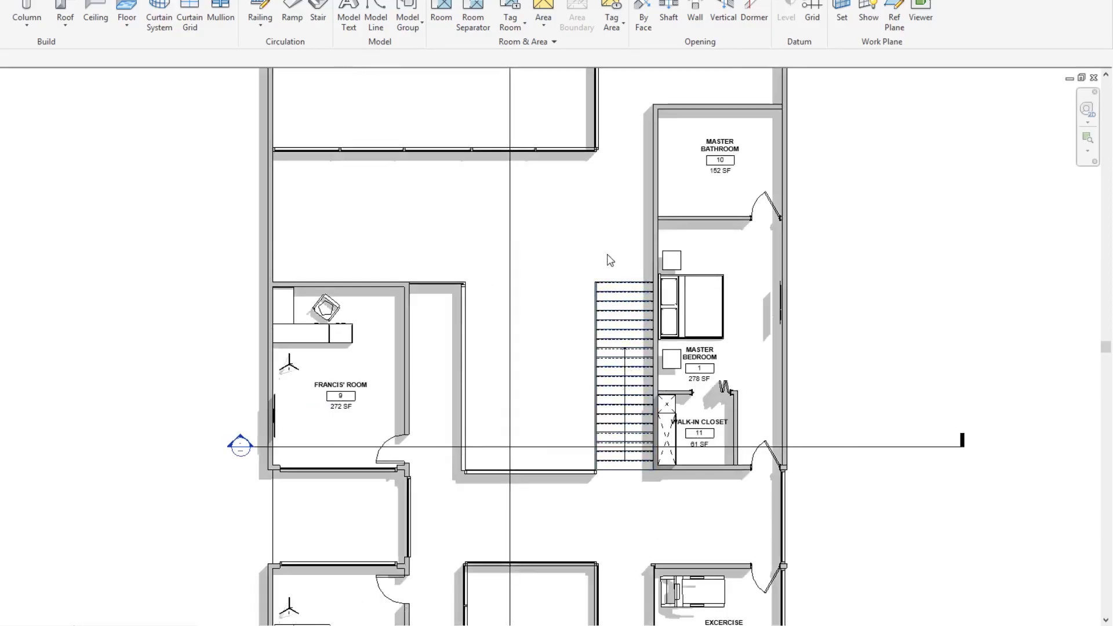
{"action": "scroll", "coordinate": [616, 467], "scroll_direction": "down", "scroll_amount": 3}
{"action": "scroll", "coordinate": [663, 487], "scroll_direction": "up", "scroll_amount": 2}
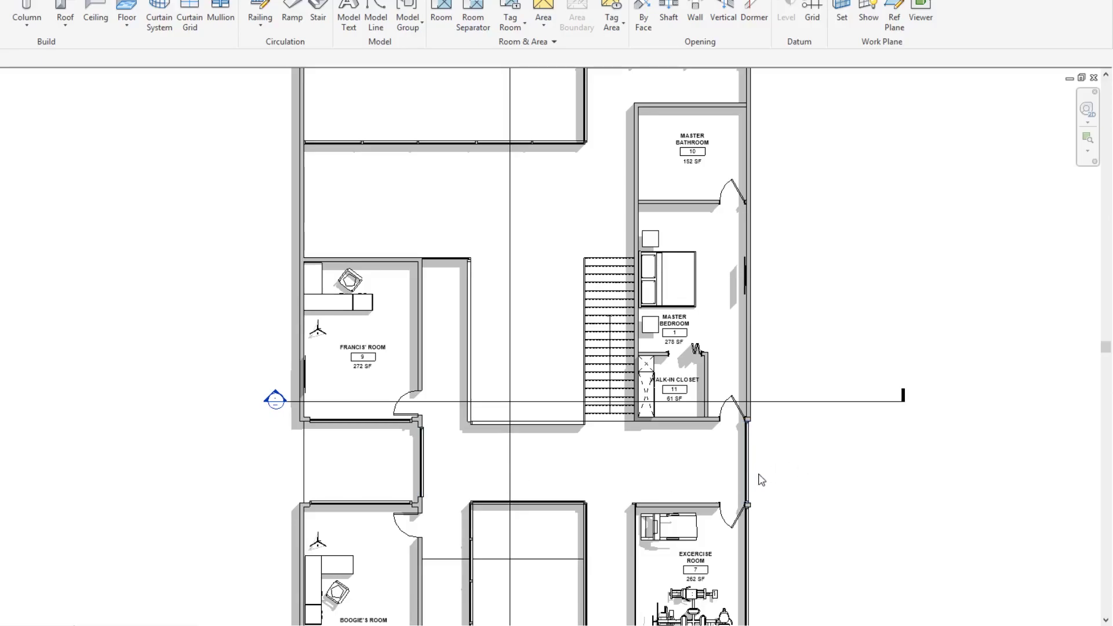
{"action": "scroll", "coordinate": [719, 328], "scroll_direction": "up", "scroll_amount": 4}
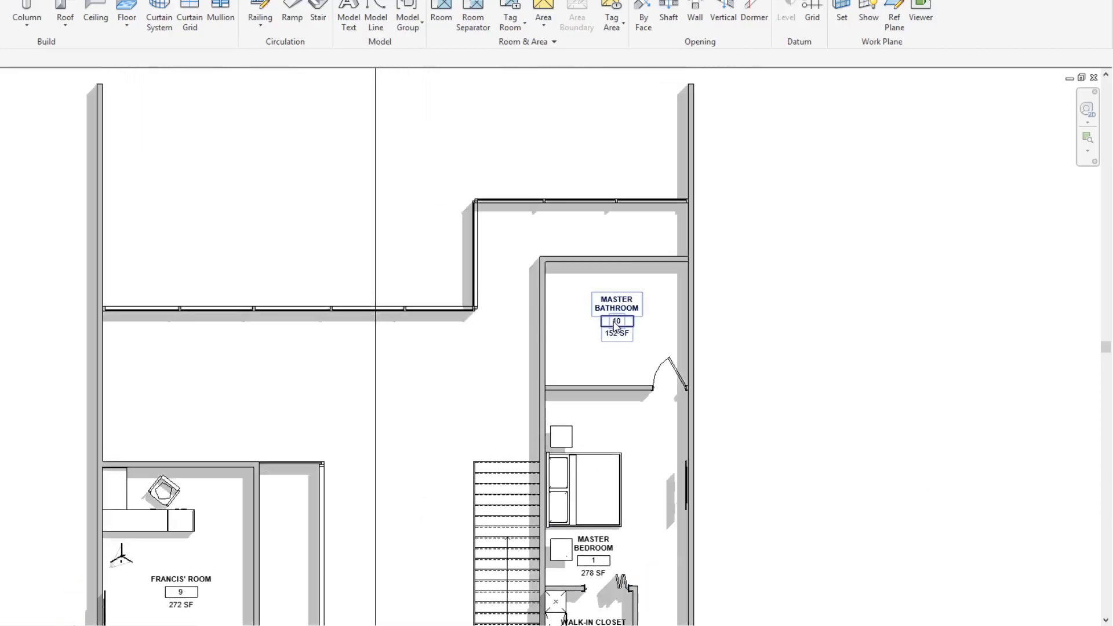
{"action": "scroll", "coordinate": [693, 102], "scroll_direction": "down", "scroll_amount": 3}
{"action": "scroll", "coordinate": [684, 104], "scroll_direction": "down", "scroll_amount": 1}
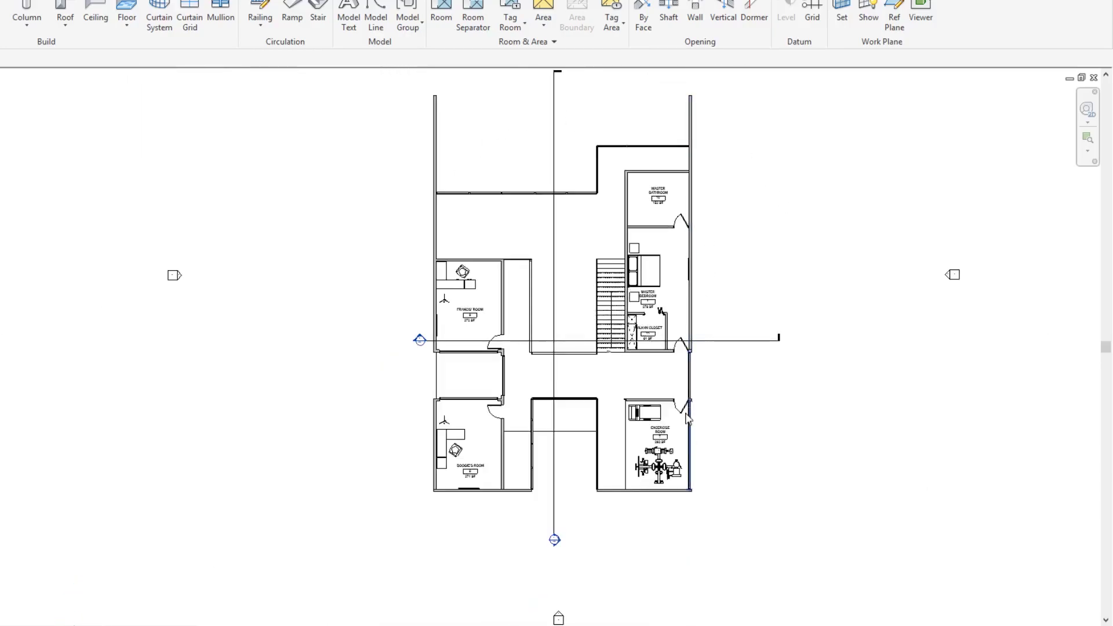
{"action": "scroll", "coordinate": [673, 515], "scroll_direction": "up", "scroll_amount": 5}
{"action": "middle_click_drag", "start_coordinate": [673, 515], "coordinate": [671, 413]}
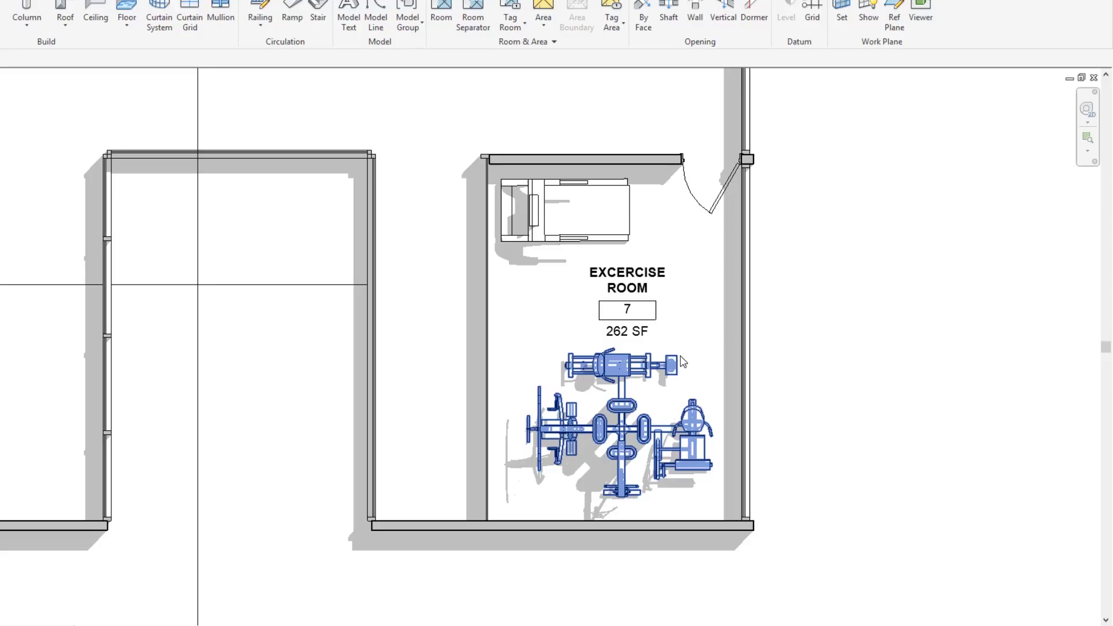
{"action": "scroll", "coordinate": [682, 360], "scroll_direction": "down", "scroll_amount": 3}
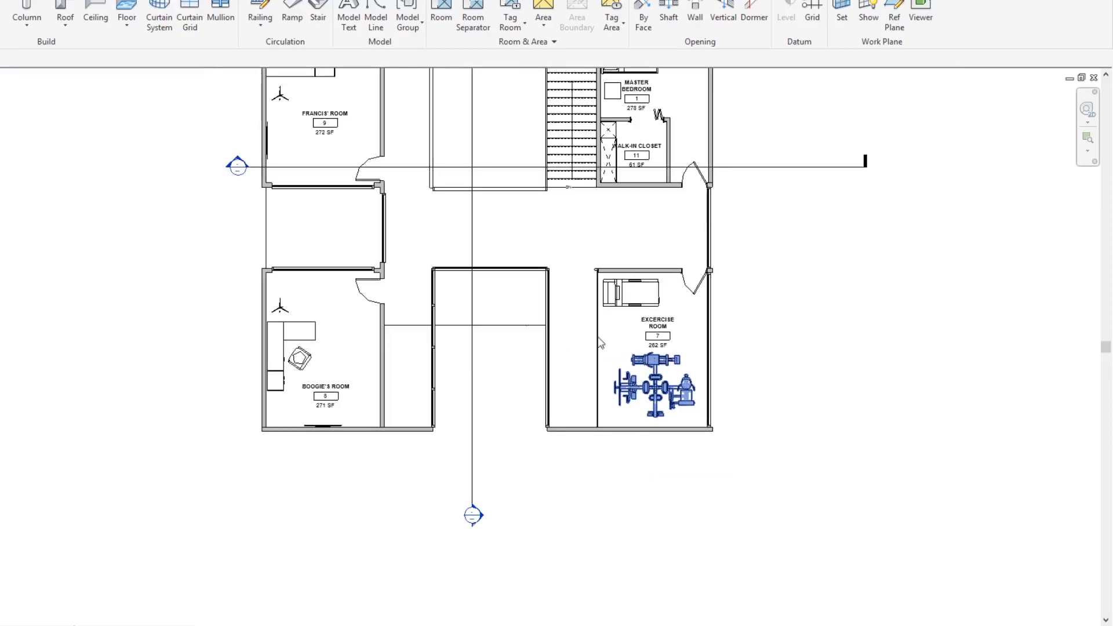
{"action": "scroll", "coordinate": [279, 383], "scroll_direction": "up", "scroll_amount": 2}
- Pan and zoom the upper-floor plan onto Boogie's Room and Francis' Room
{"action": "middle_click_drag", "start_coordinate": [339, 226], "coordinate": [400, 391]}
{"action": "scroll", "coordinate": [409, 438], "scroll_direction": "down", "scroll_amount": 1}
{"action": "scroll", "coordinate": [411, 443], "scroll_direction": "down", "scroll_amount": 1}
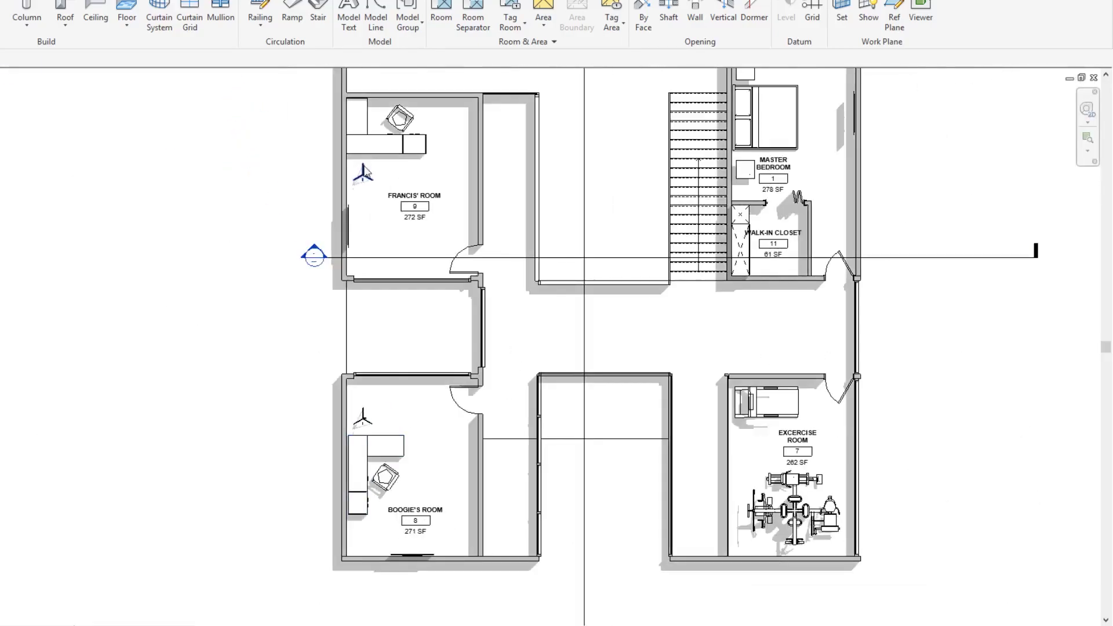
{"action": "scroll", "coordinate": [322, 480], "scroll_direction": "up", "scroll_amount": 4}
{"action": "scroll", "coordinate": [445, 541], "scroll_direction": "down", "scroll_amount": 4}
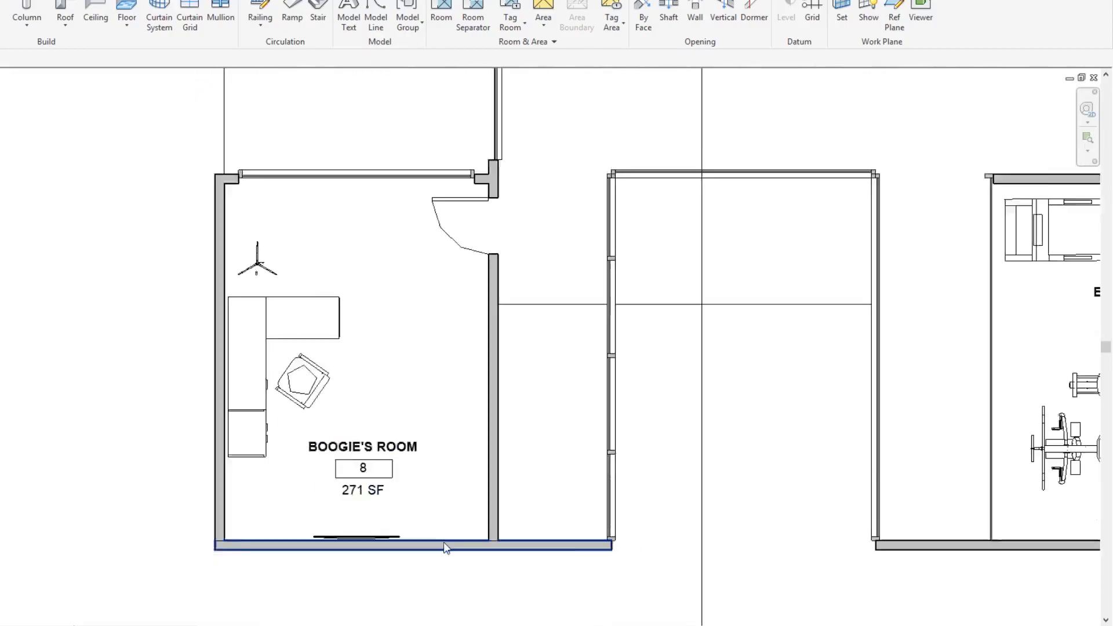
{"action": "middle_click_drag", "start_coordinate": [310, 239], "coordinate": [338, 377]}
{"action": "scroll", "coordinate": [508, 200], "scroll_direction": "down", "scroll_amount": 2}
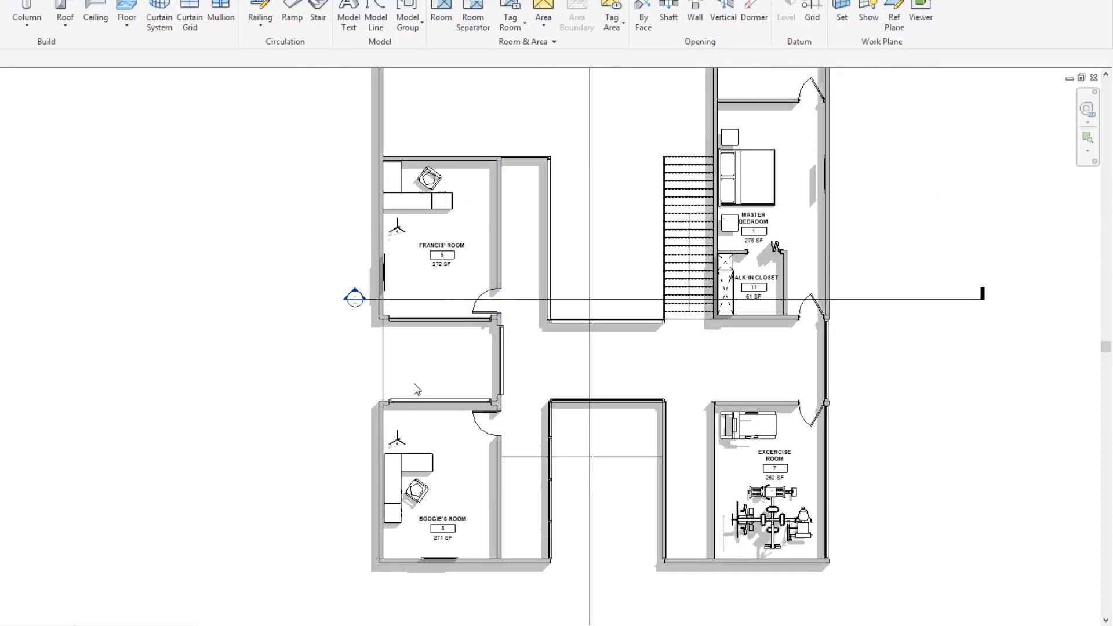
{"action": "scroll", "coordinate": [441, 252], "scroll_direction": "up", "scroll_amount": 1}
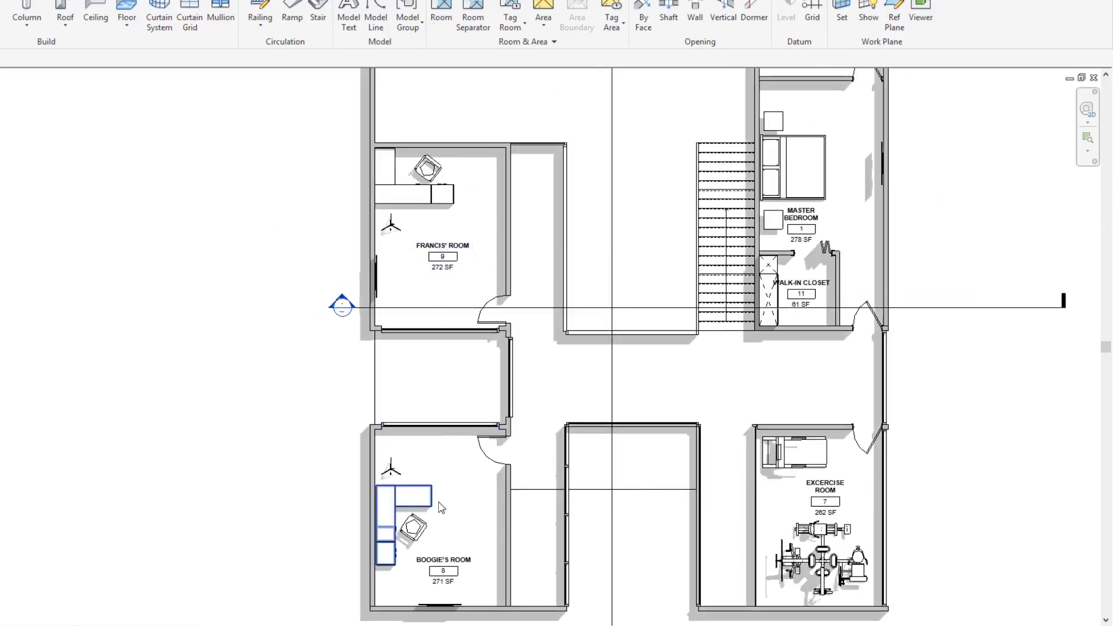
- Center the upper-floor plan on Boogie's Room and zoom back out
{"action": "middle_click_drag", "start_coordinate": [457, 502], "coordinate": [644, 361]}
{"action": "scroll", "coordinate": [631, 417], "scroll_direction": "up", "scroll_amount": 2}
{"action": "middle_click_drag", "start_coordinate": [502, 493], "coordinate": [413, 518]}
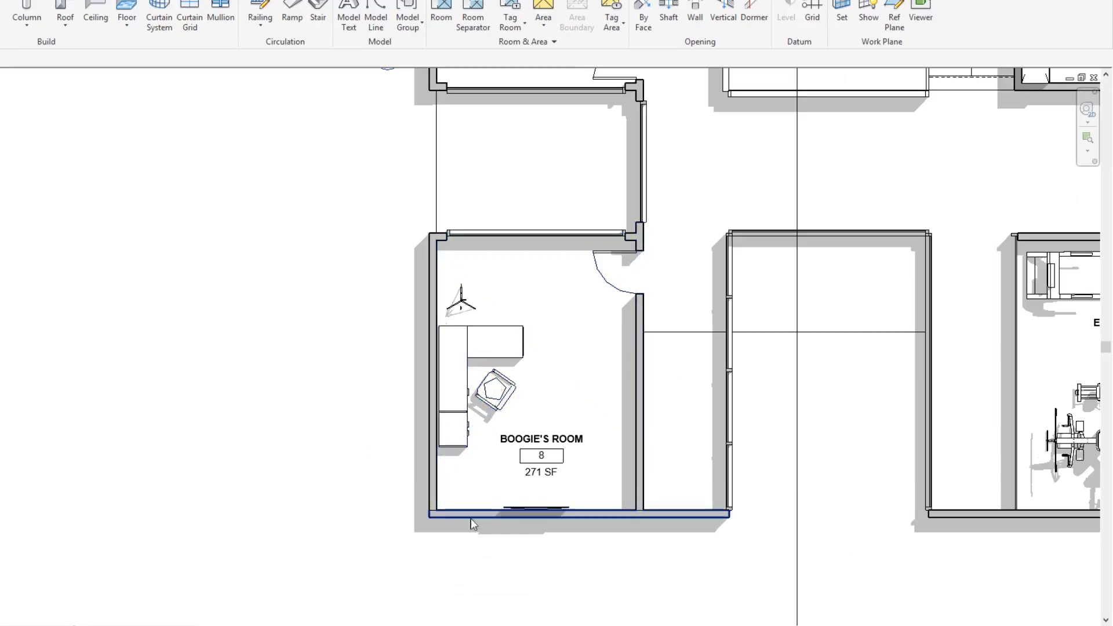
{"action": "scroll", "coordinate": [662, 348], "scroll_direction": "down", "scroll_amount": 4}
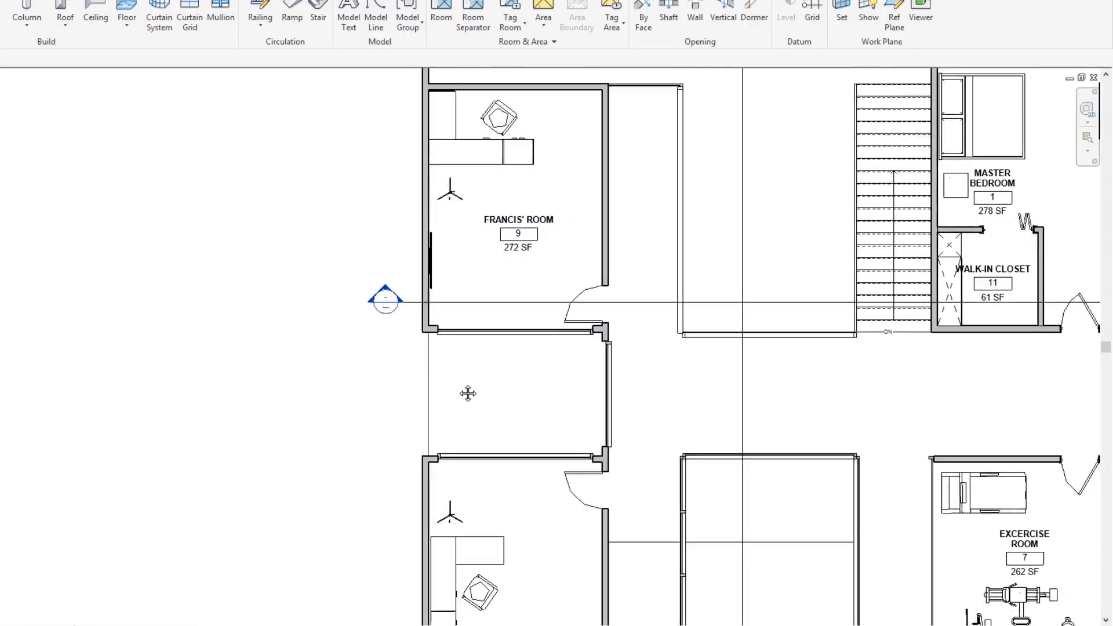
{"action": "scroll", "coordinate": [551, 179], "scroll_direction": "up", "scroll_amount": 3}
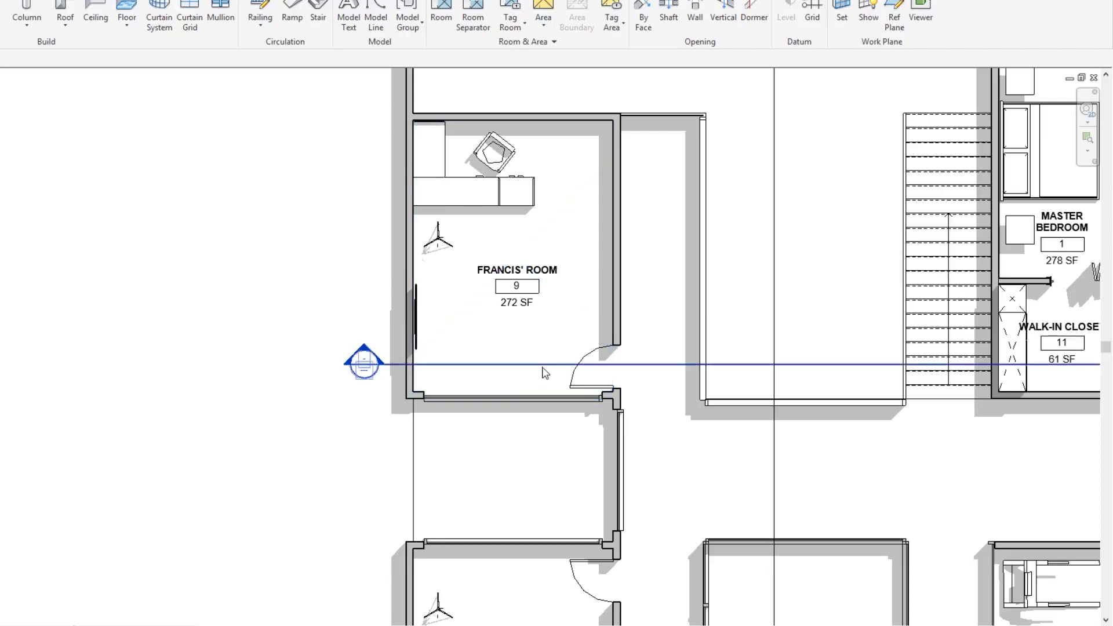
{"action": "scroll", "coordinate": [539, 374], "scroll_direction": "down", "scroll_amount": 2}
{"action": "scroll", "coordinate": [606, 412], "scroll_direction": "down", "scroll_amount": 1}
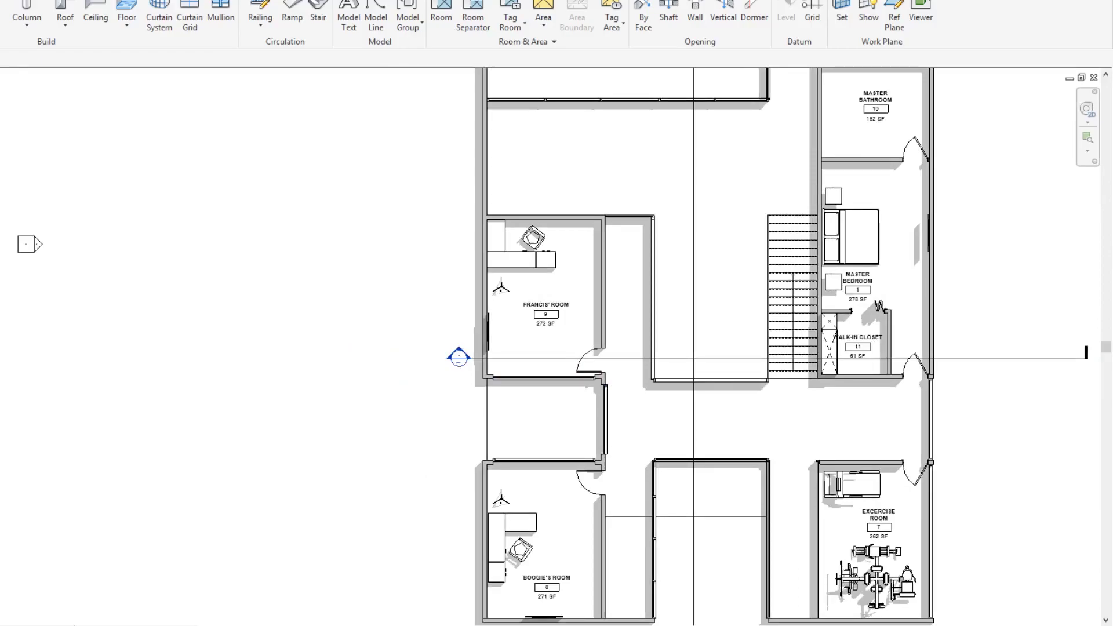
- Bring up the sectioned 3D view, orbit to a front-left corner and select the stair
{"action": "middle_click_drag", "start_coordinate": [339, 542], "coordinate": [559, 531], "text": "shift"}
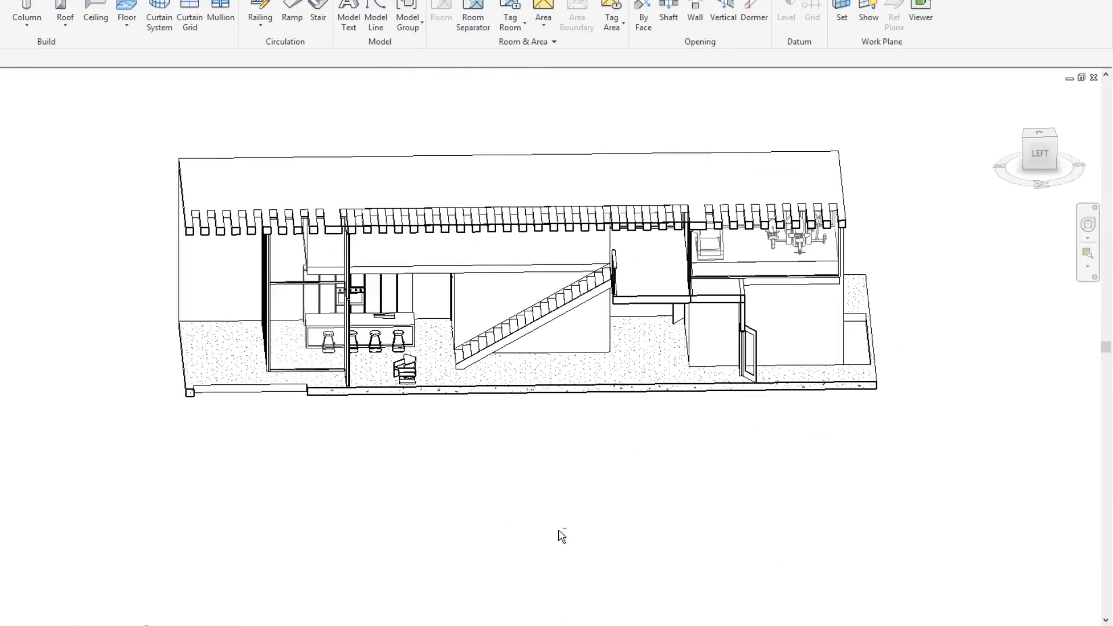
{"action": "middle_click_drag", "start_coordinate": [817, 586], "coordinate": [679, 421], "text": "shift"}
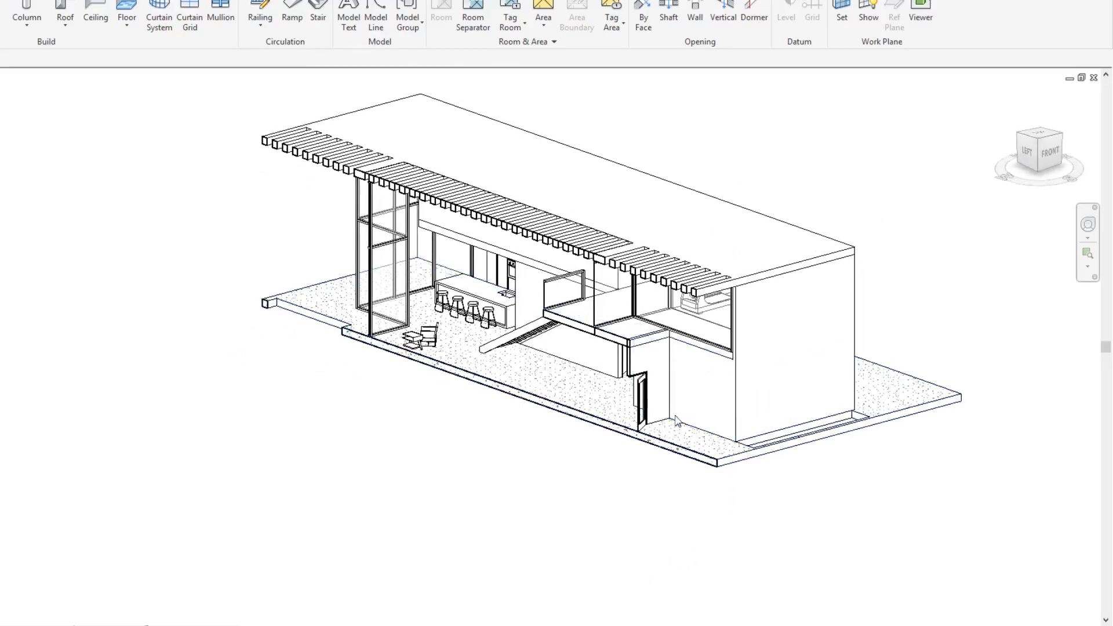
{"action": "scroll", "coordinate": [675, 423], "scroll_direction": "up", "scroll_amount": 2}
{"action": "middle_click_drag", "start_coordinate": [497, 425], "coordinate": [711, 460], "text": "shift"}
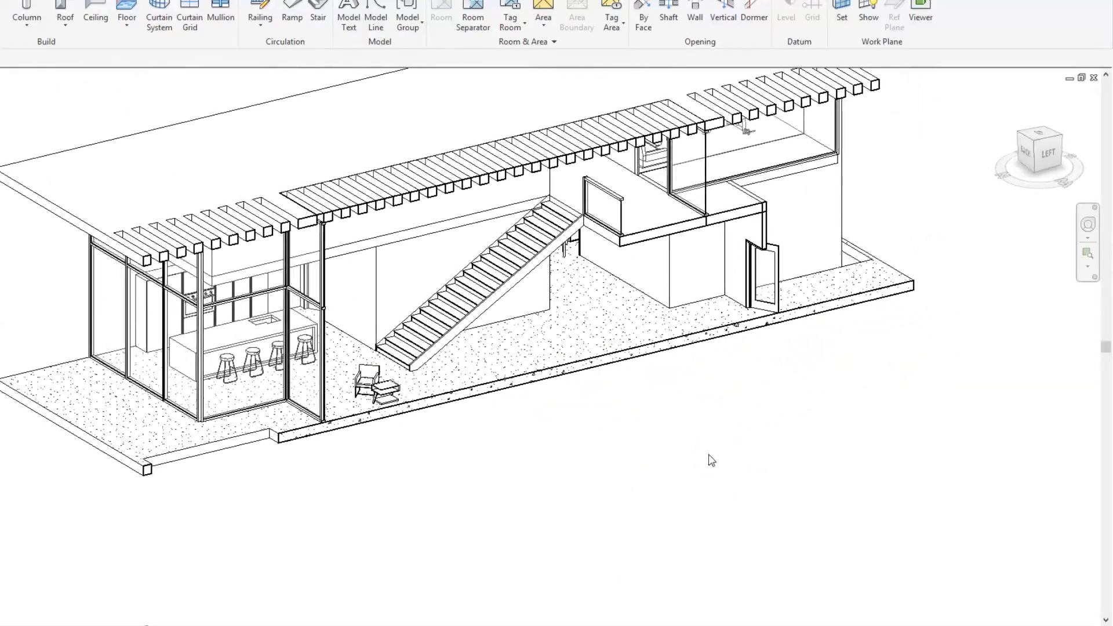
{"action": "scroll", "coordinate": [377, 414], "scroll_direction": "down", "scroll_amount": 2}
{"action": "scroll", "coordinate": [414, 374], "scroll_direction": "up", "scroll_amount": 2}
{"action": "left_click", "coordinate": [414, 372]}
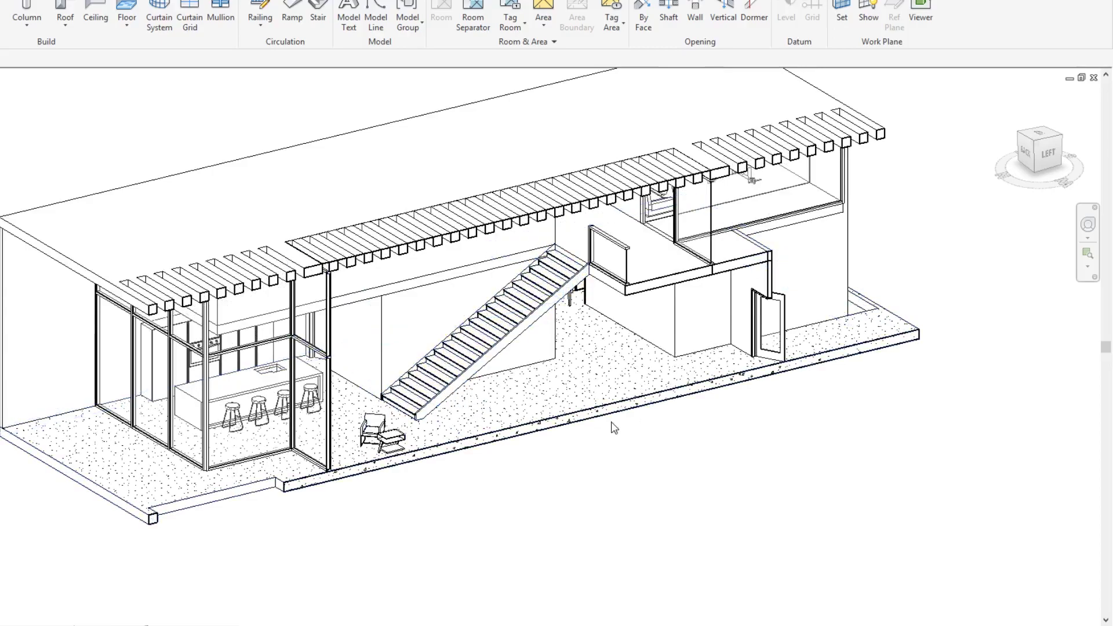
- Orbit the section to show the stair and trellis from left, behind and above, then zoom onto the gym
{"action": "middle_click_drag", "start_coordinate": [783, 443], "coordinate": [748, 250], "text": "shift"}
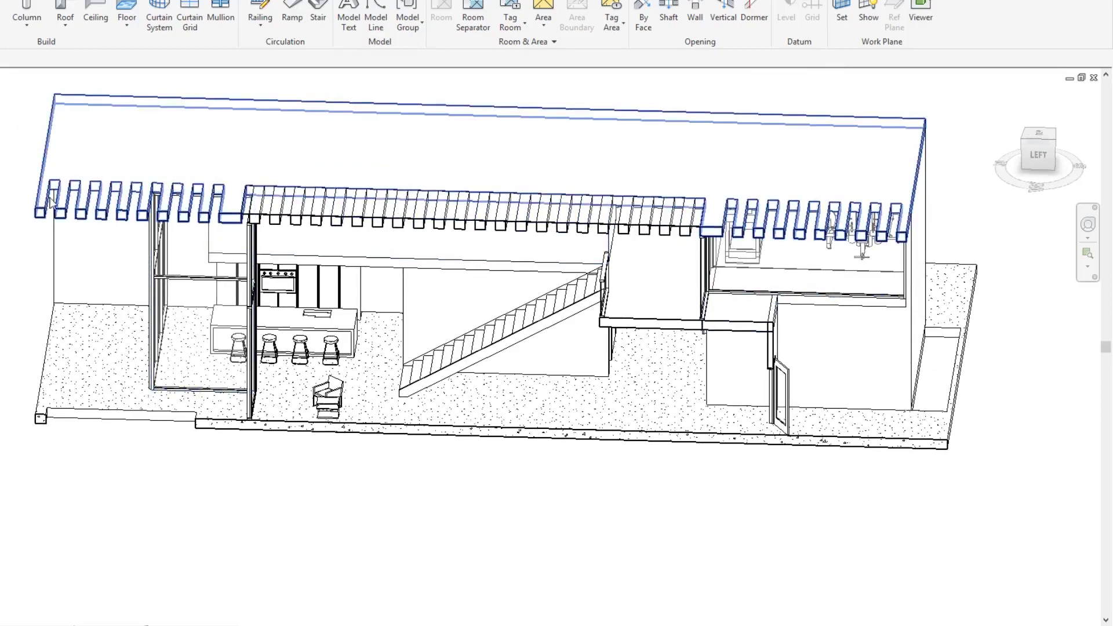
{"action": "middle_click_drag", "start_coordinate": [447, 247], "coordinate": [493, 244], "text": "shift"}
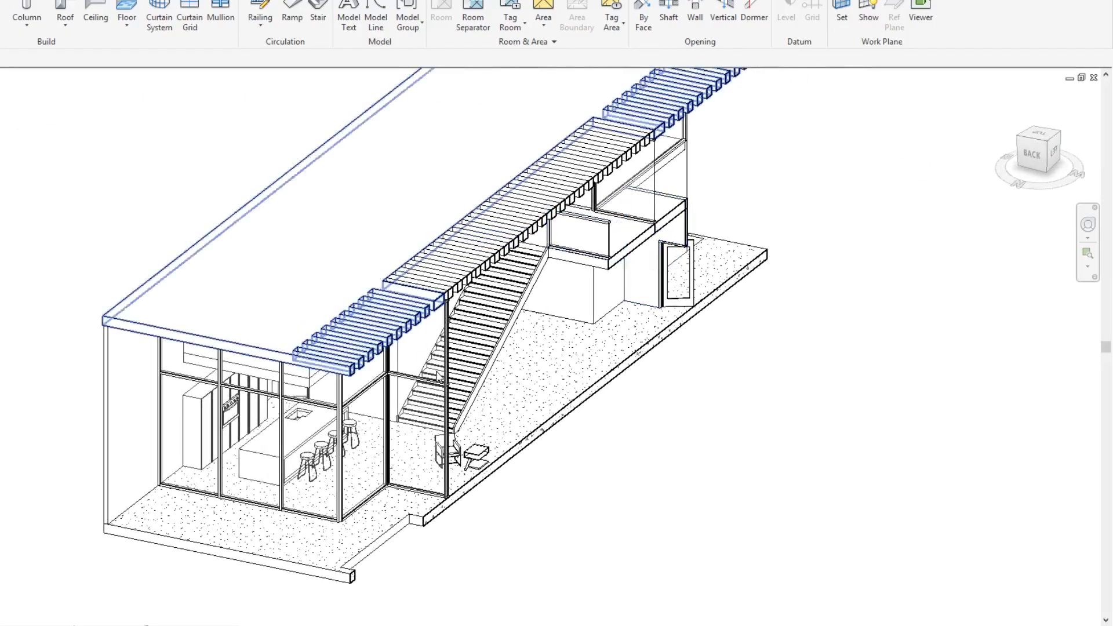
{"action": "middle_click_drag", "start_coordinate": [341, 358], "coordinate": [406, 427], "text": "shift"}
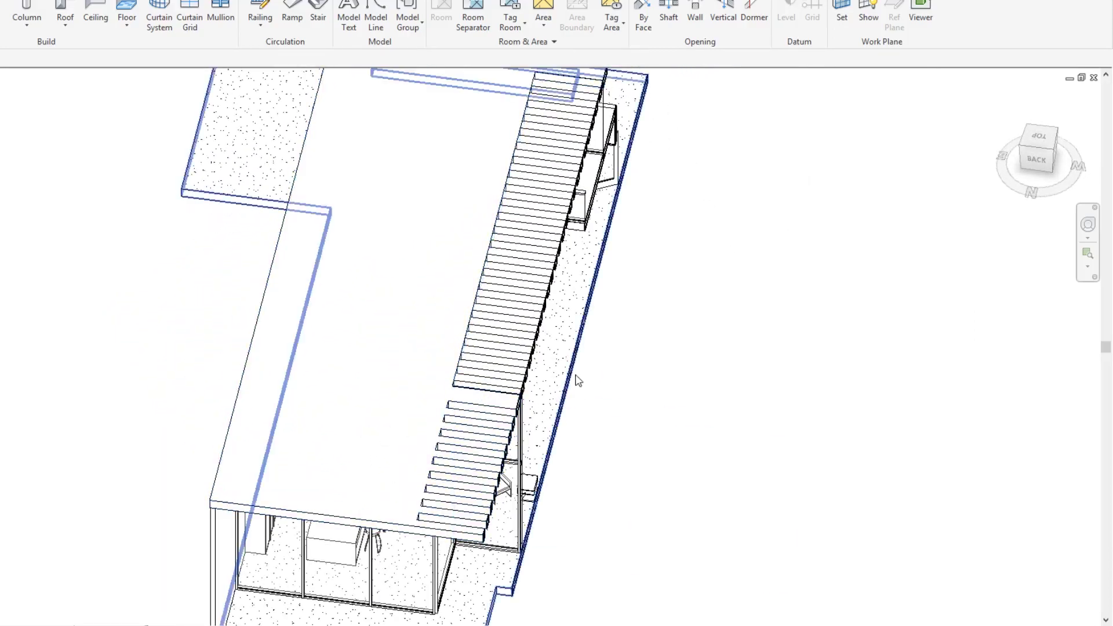
{"action": "middle_click_drag", "start_coordinate": [525, 464], "coordinate": [785, 401], "text": "shift"}
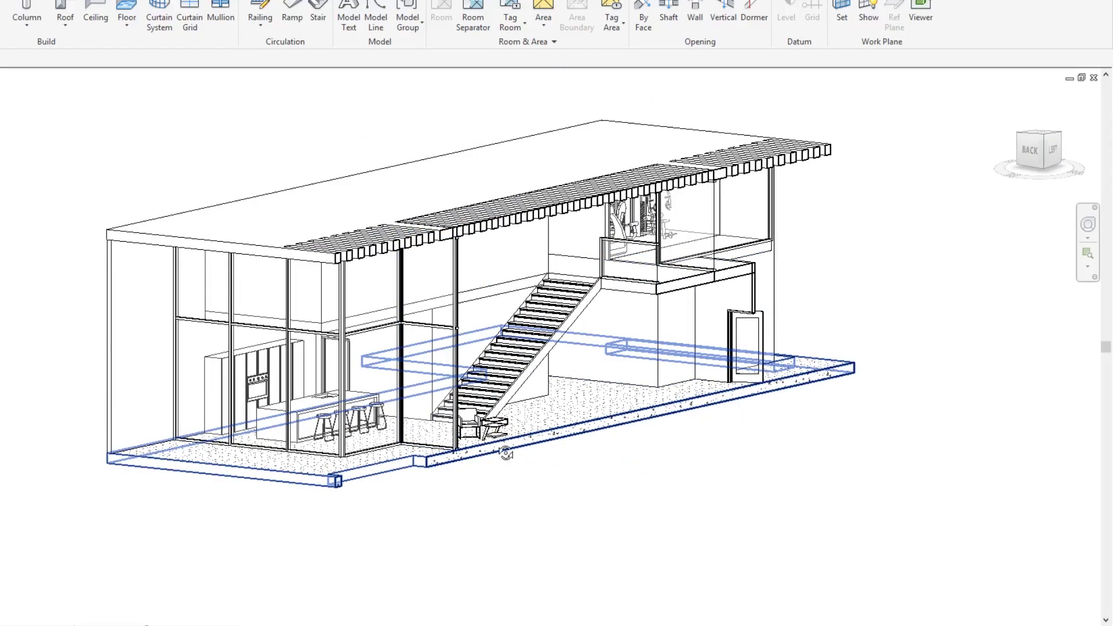
{"action": "middle_click_drag", "start_coordinate": [504, 452], "coordinate": [361, 458], "text": "shift"}
{"action": "middle_click_drag", "start_coordinate": [534, 336], "coordinate": [555, 283], "text": "shift"}
{"action": "scroll", "coordinate": [835, 284], "scroll_direction": "up", "scroll_amount": 2}
{"action": "scroll", "coordinate": [759, 287], "scroll_direction": "up", "scroll_amount": 1}
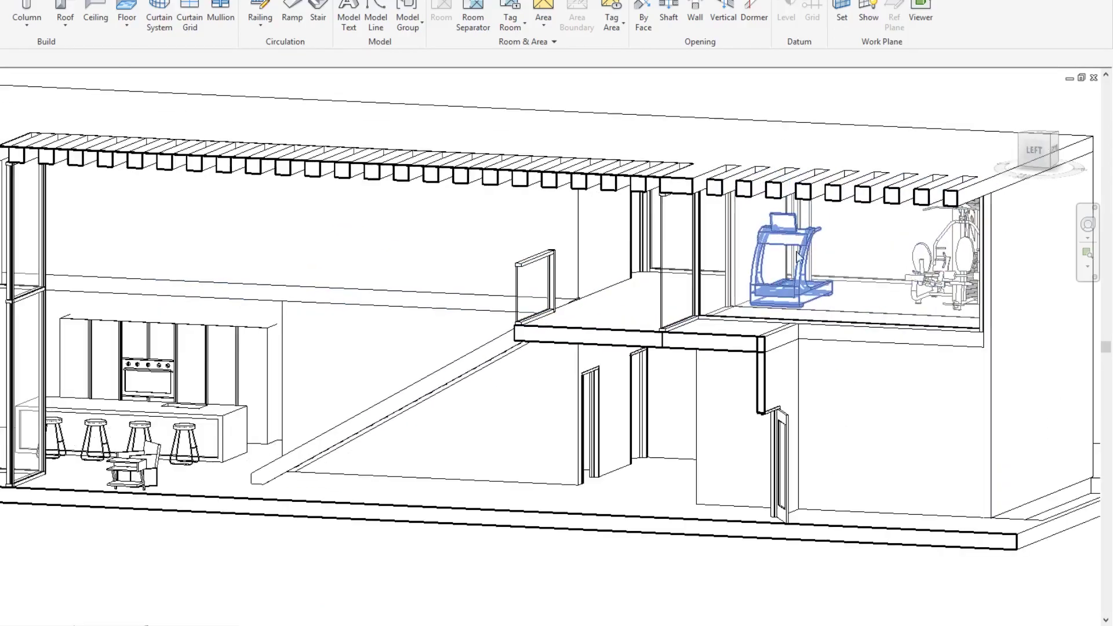
- Select the upper-floor bedroom wall and orbit around it to view the bedroom behind
{"action": "middle_click_drag", "start_coordinate": [728, 291], "coordinate": [803, 299], "text": "shift"}
{"action": "left_click", "coordinate": [806, 301]}
{"action": "left_click", "coordinate": [497, 292]}
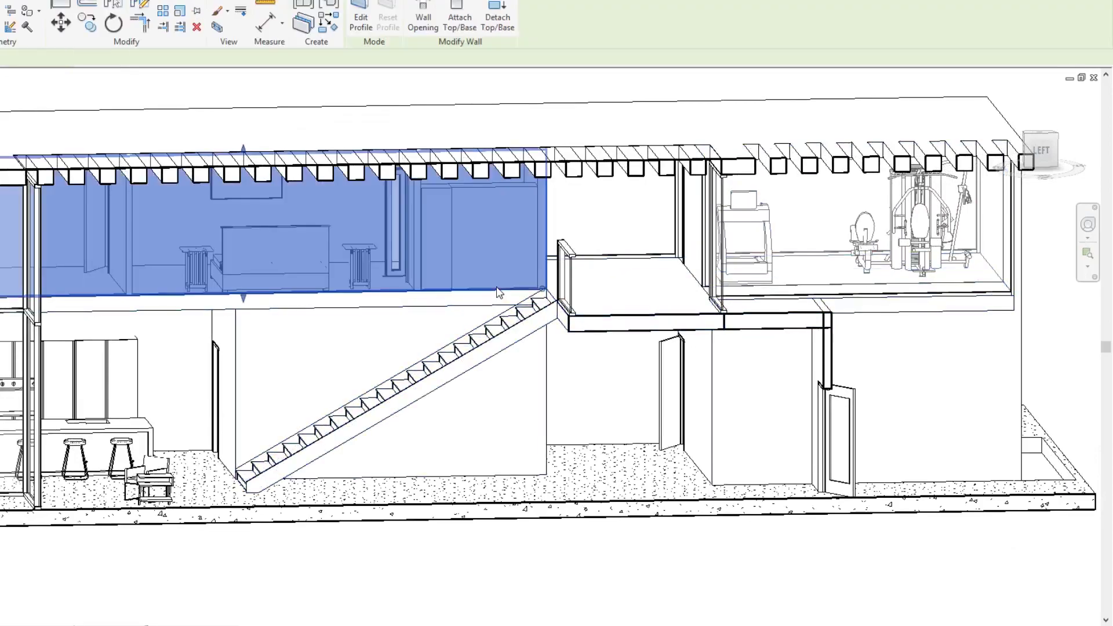
{"action": "middle_click_drag", "start_coordinate": [493, 354], "coordinate": [580, 348], "text": "shift"}
{"action": "middle_click_drag", "start_coordinate": [493, 313], "coordinate": [661, 331]}
{"action": "scroll", "coordinate": [638, 325], "scroll_direction": "up", "scroll_amount": 1}
{"action": "middle_click_drag", "start_coordinate": [539, 357], "coordinate": [435, 359], "text": "shift"}
{"action": "scroll", "coordinate": [404, 275], "scroll_direction": "up", "scroll_amount": 3}
{"action": "scroll", "coordinate": [580, 291], "scroll_direction": "up", "scroll_amount": 2}
- Orbit to a near-elevation of the upper floor, then to a front-right view of the balcony
{"action": "middle_click_drag", "start_coordinate": [660, 314], "coordinate": [629, 396], "text": "shift"}
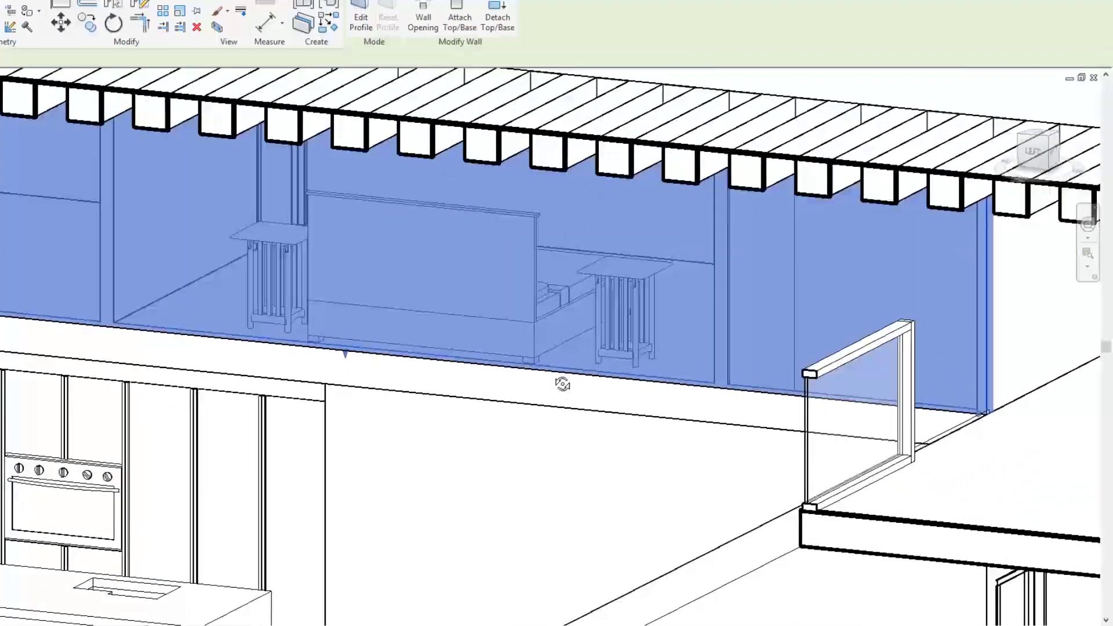
{"action": "middle_click_drag", "start_coordinate": [562, 384], "coordinate": [551, 356], "text": "shift"}
{"action": "scroll", "coordinate": [577, 294], "scroll_direction": "down", "scroll_amount": 2}
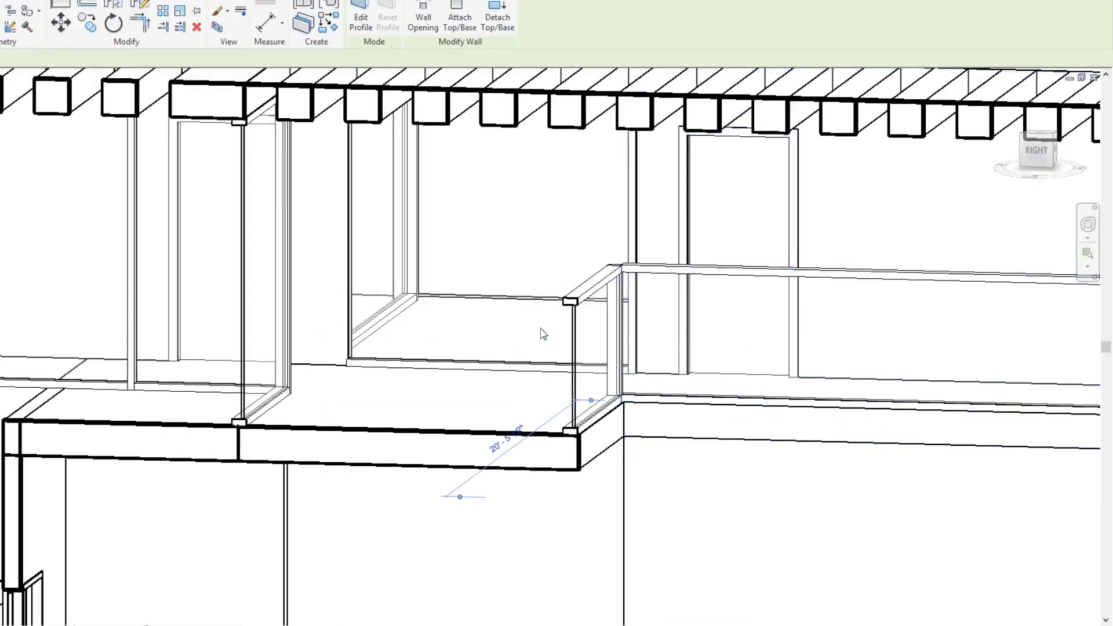
{"action": "scroll", "coordinate": [472, 339], "scroll_direction": "down", "scroll_amount": 4}
{"action": "middle_click_drag", "start_coordinate": [473, 339], "coordinate": [339, 278], "text": "shift"}
{"action": "scroll", "coordinate": [562, 417], "scroll_direction": "up", "scroll_amount": 3}
- Select the upper-floor glazed wall, then the office back wall, orbiting close to each
{"action": "left_click", "coordinate": [340, 279]}
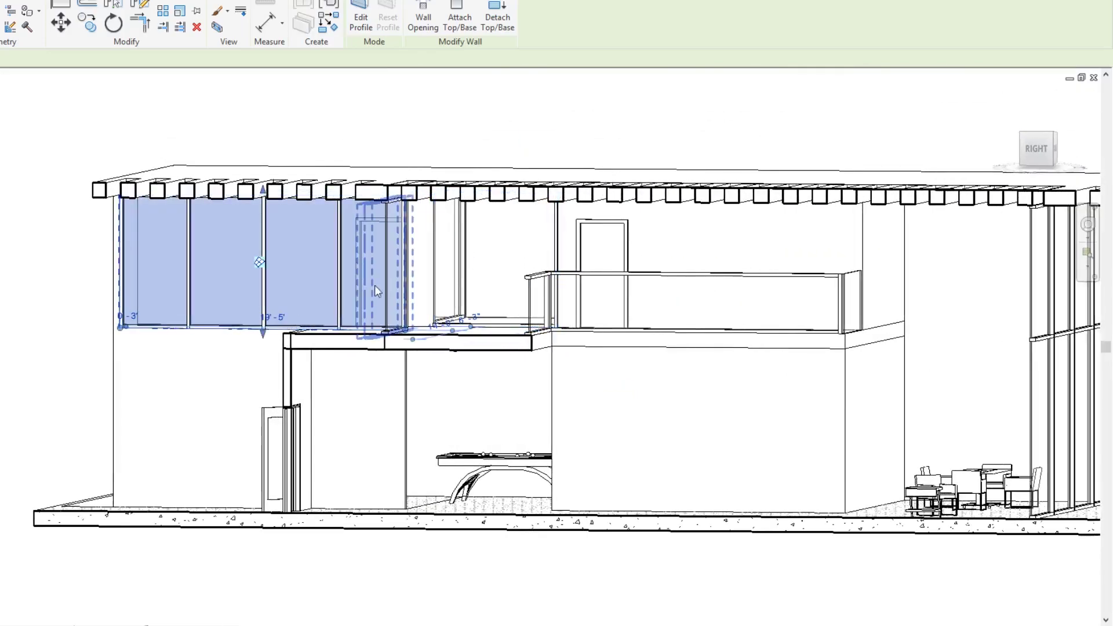
{"action": "middle_click_drag", "start_coordinate": [429, 289], "coordinate": [429, 316], "text": "shift"}
{"action": "scroll", "coordinate": [189, 266], "scroll_direction": "down", "scroll_amount": 2}
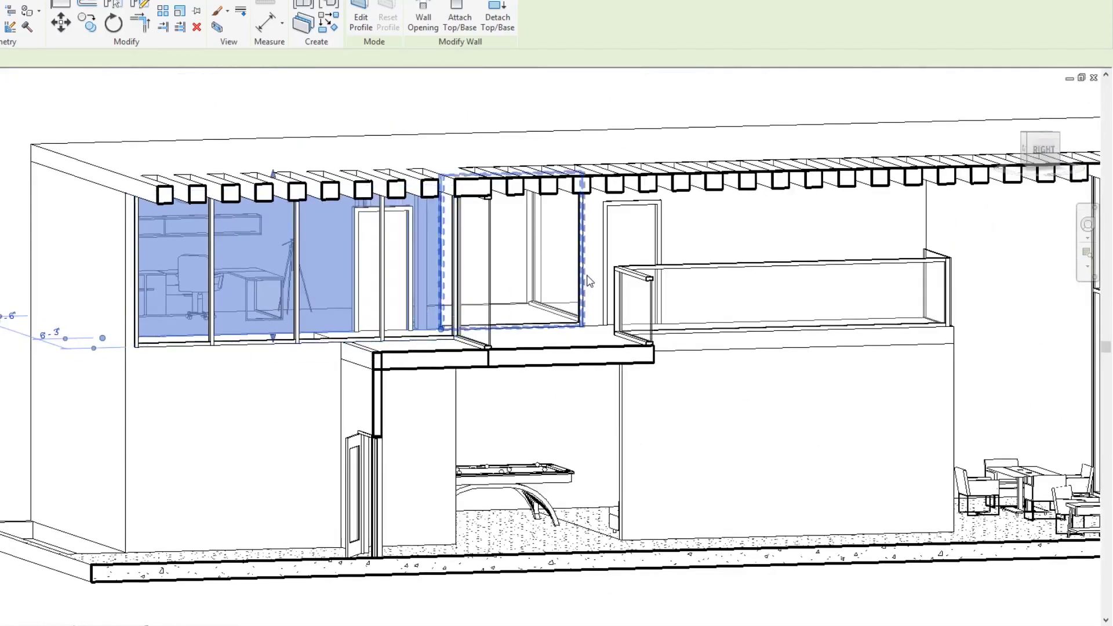
{"action": "left_click", "coordinate": [594, 329]}
{"action": "mouse_move", "coordinate": [746, 308]}
{"action": "middle_mouse_down", "text": "shift"}
{"action": "mouse_move", "coordinate": [696, 305]}
{"action": "mouse_move", "coordinate": [752, 293]}
{"action": "middle_mouse_up", "text": "shift"}
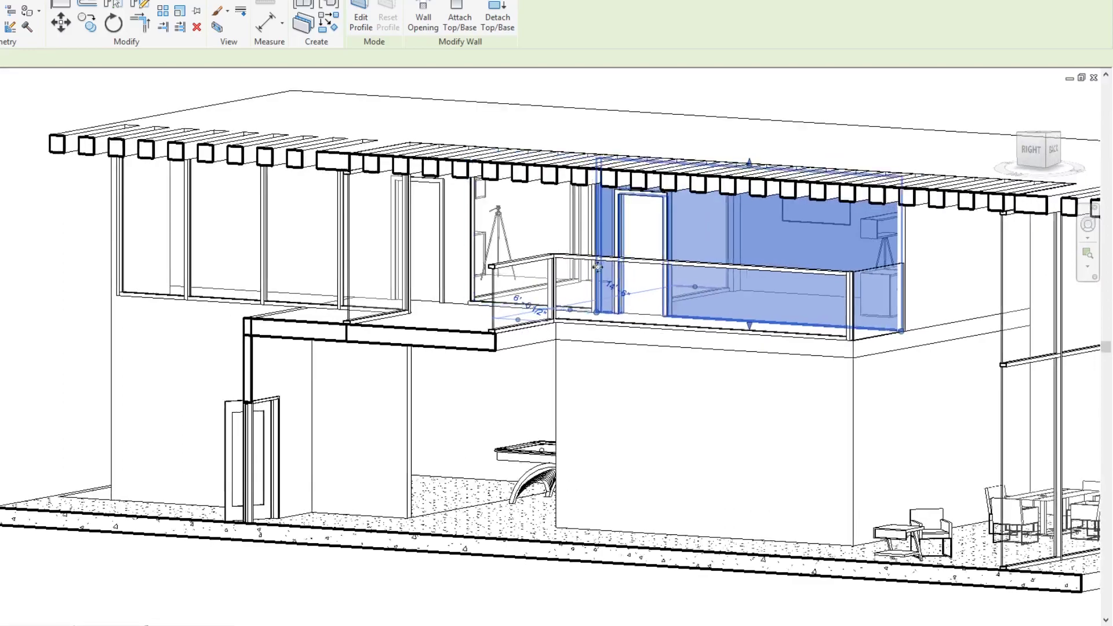
{"action": "scroll", "coordinate": [752, 293], "scroll_direction": "up", "scroll_amount": 5}
- Reselect the office back wall and orbit between the flat right elevation and angled balcony-railing views
{"action": "middle_click_drag", "start_coordinate": [455, 298], "coordinate": [552, 296], "text": "shift"}
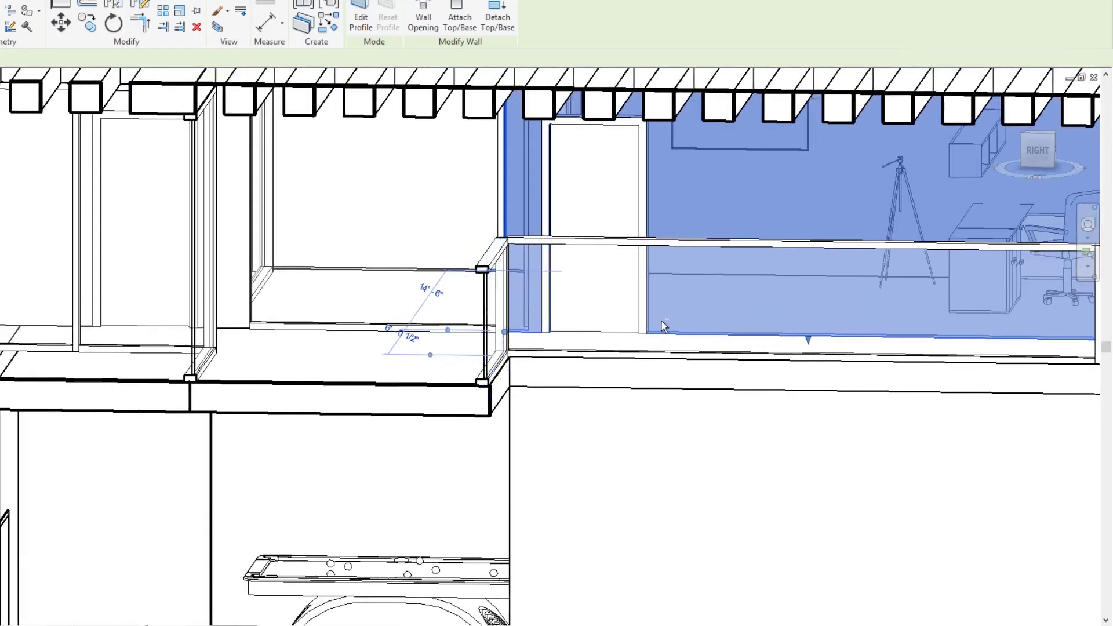
{"action": "middle_click_drag", "start_coordinate": [663, 326], "coordinate": [586, 333], "text": "shift"}
{"action": "middle_click_drag", "start_coordinate": [665, 295], "coordinate": [689, 246], "text": "shift"}
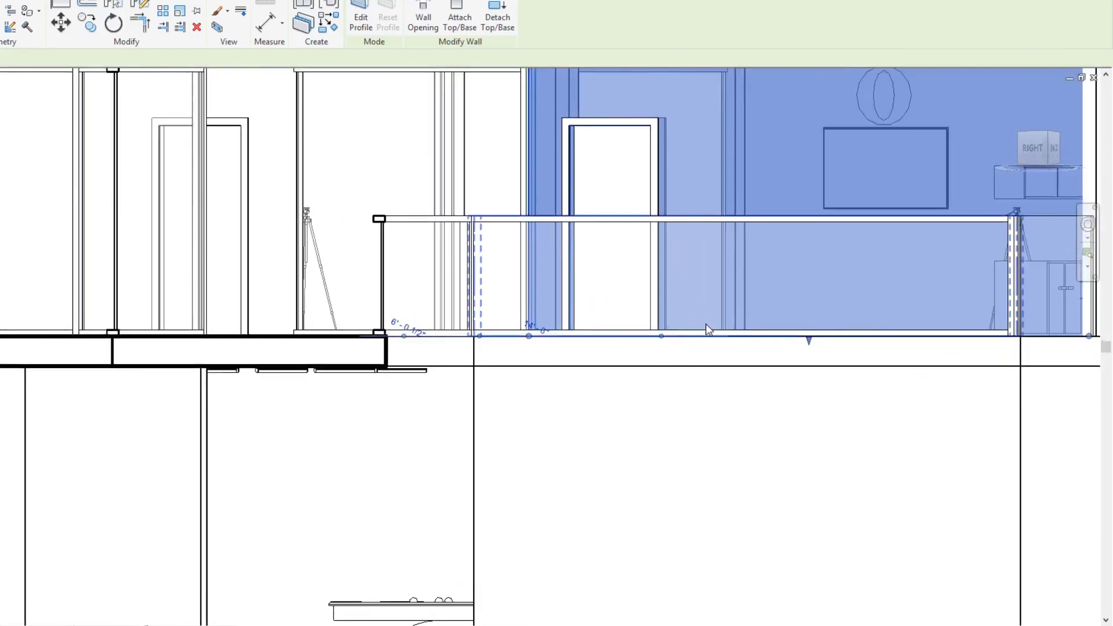
{"action": "middle_click_drag", "start_coordinate": [706, 326], "coordinate": [662, 434], "text": "shift"}
{"action": "key", "text": "Escape"}
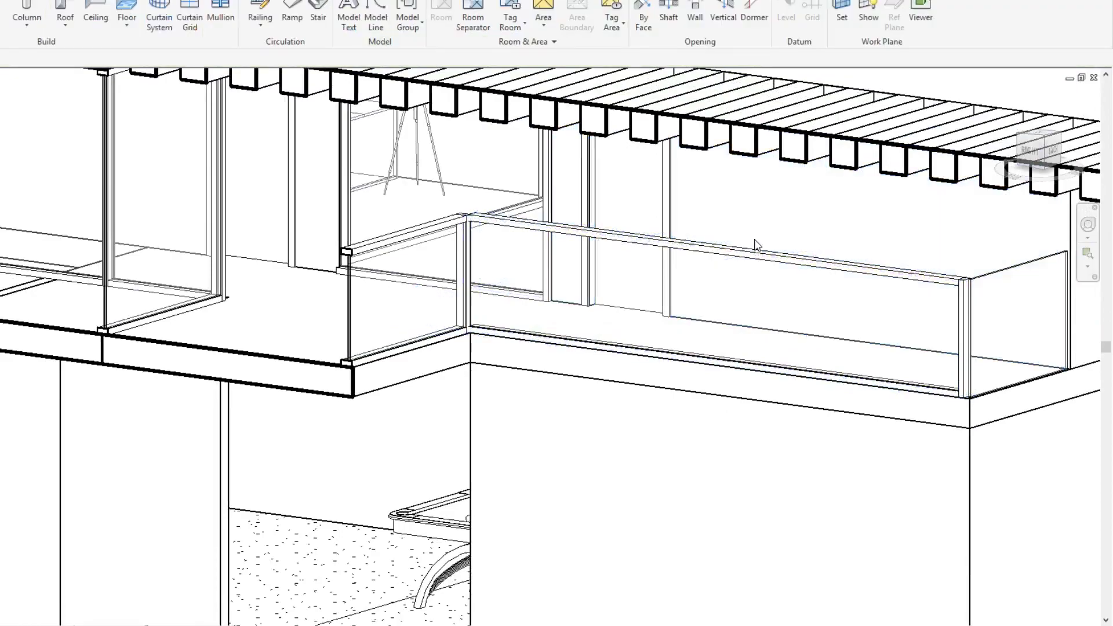
{"action": "left_click", "coordinate": [680, 320]}
{"action": "middle_click_drag", "start_coordinate": [586, 297], "coordinate": [603, 259], "text": "shift"}
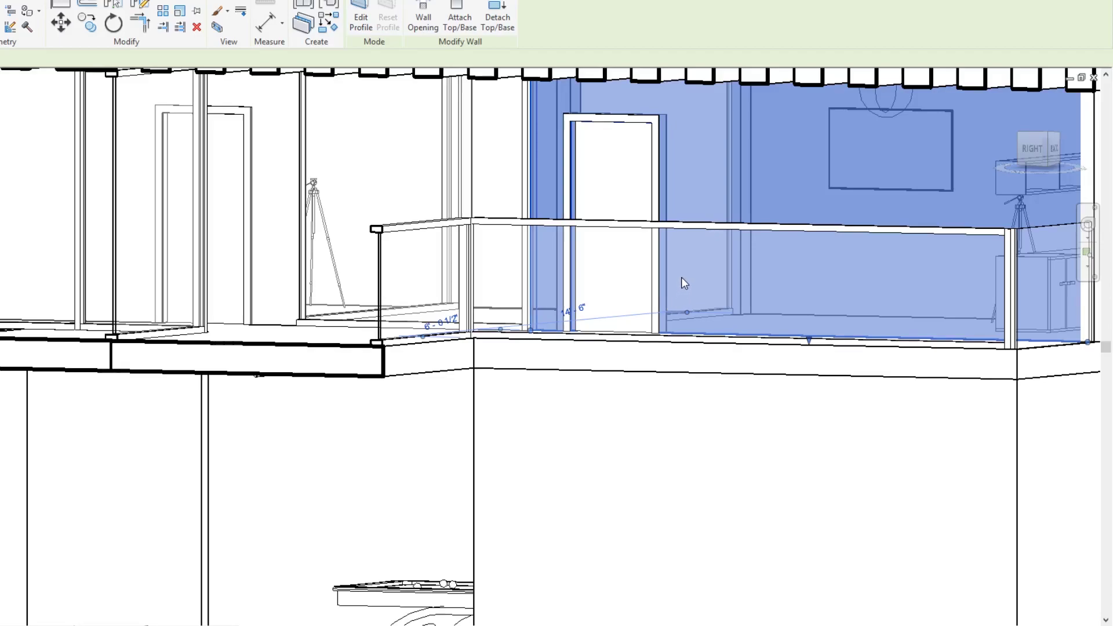
{"action": "middle_click_drag", "start_coordinate": [682, 283], "coordinate": [545, 284], "text": "shift"}
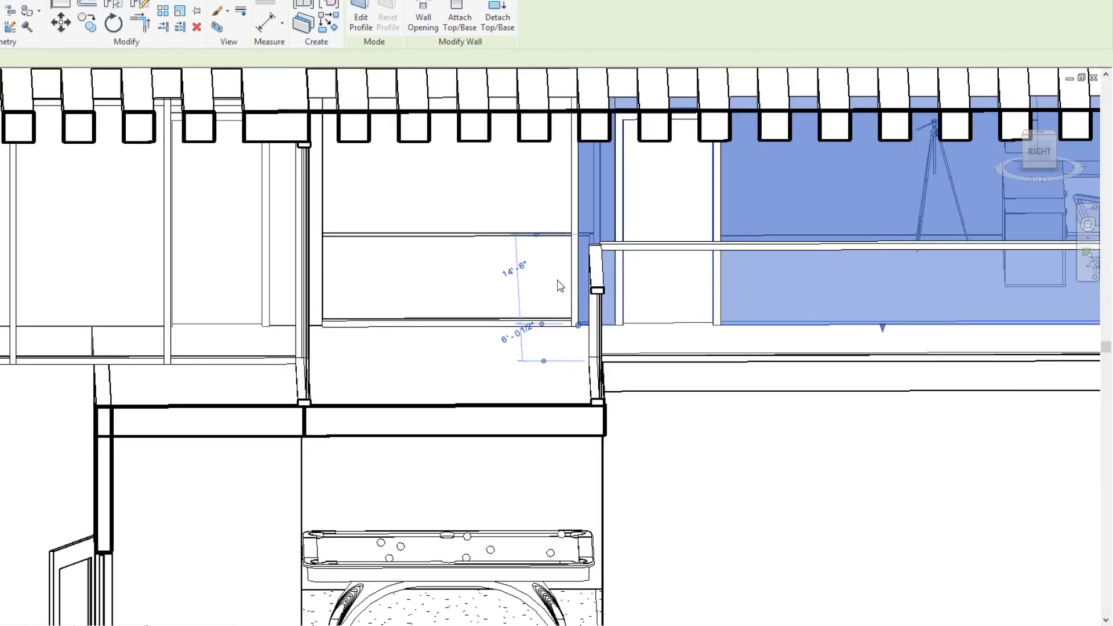
{"action": "middle_click_drag", "start_coordinate": [716, 367], "coordinate": [559, 341], "text": "shift"}
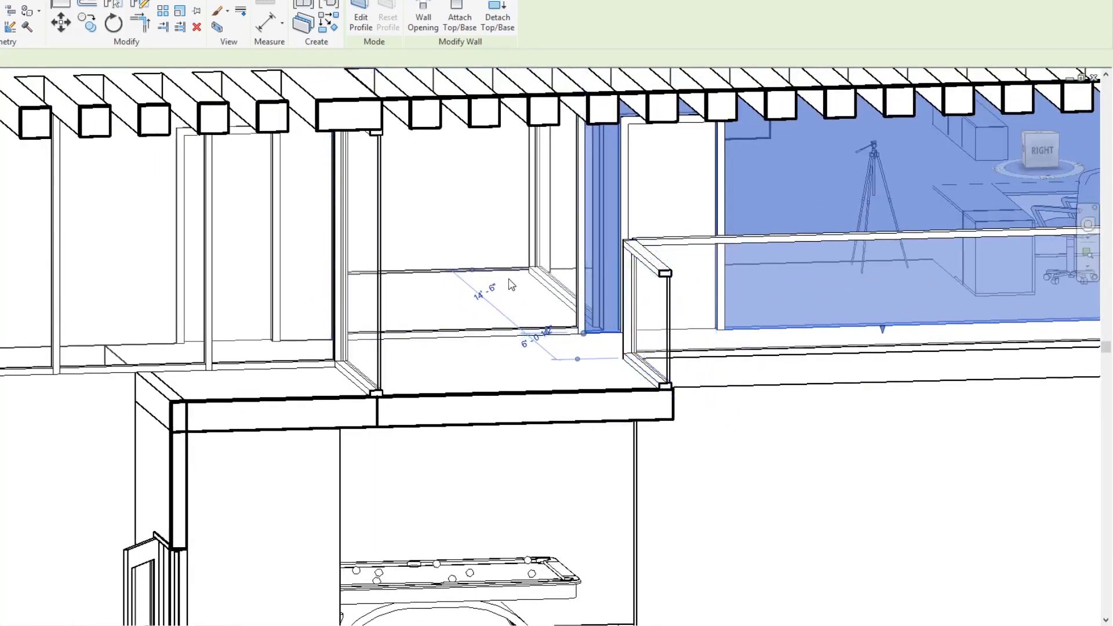
- Zoom out on the complete exterior {3D} view of the house with its roof trellis
{"action": "scroll", "coordinate": [511, 284], "scroll_direction": "down", "scroll_amount": 6}
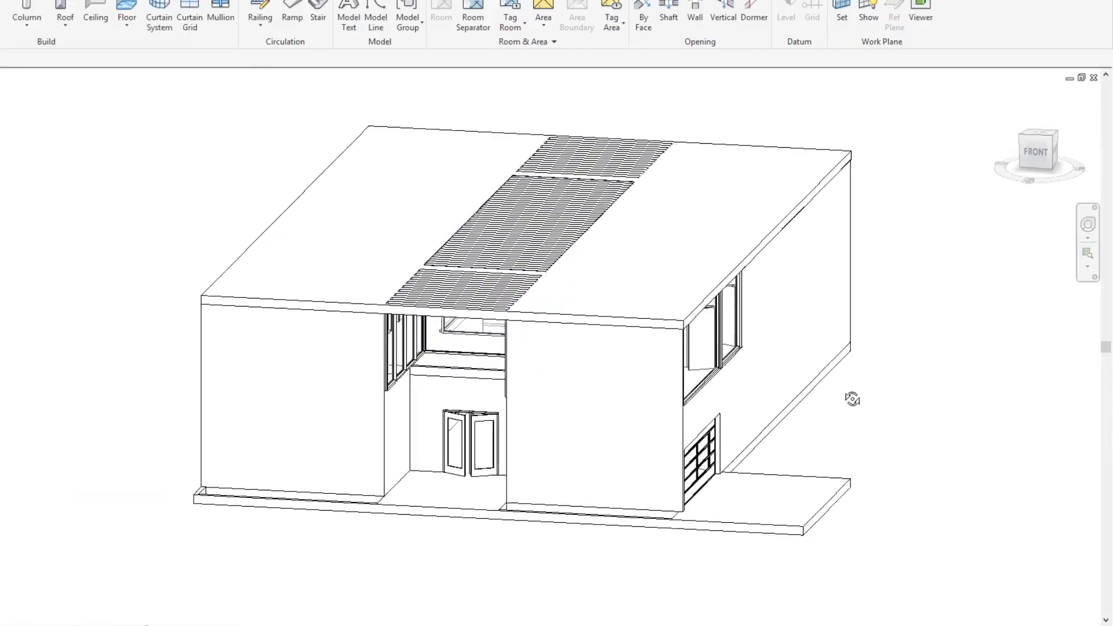
- Orbit the exterior model round its back-left, front, back and left sides
{"action": "middle_click_drag", "start_coordinate": [853, 398], "coordinate": [469, 446], "text": "shift"}
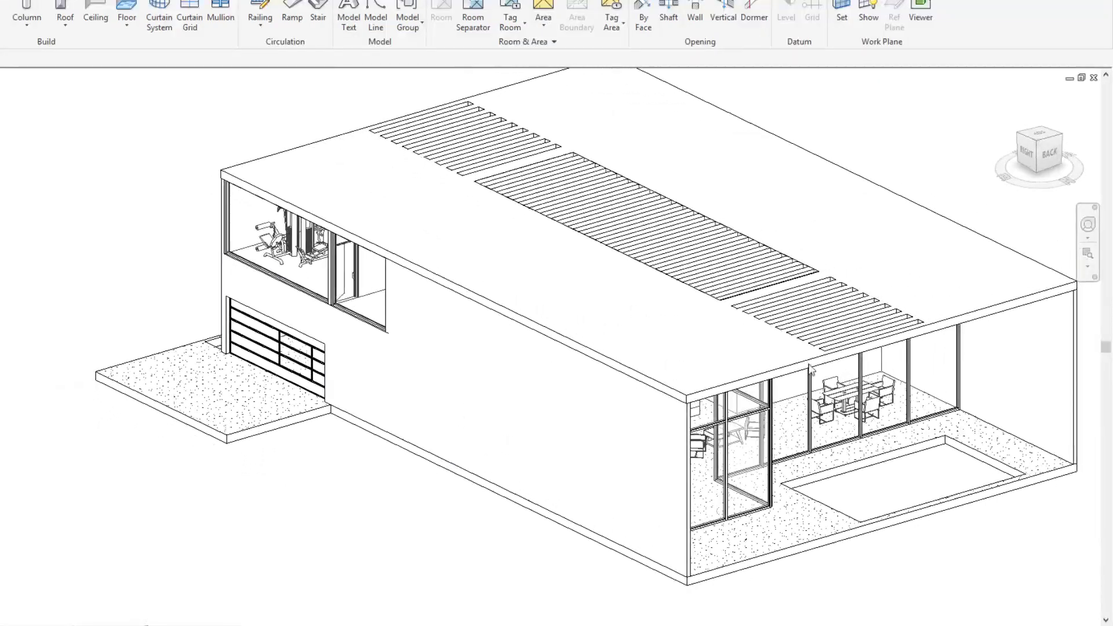
{"action": "middle_click_drag", "start_coordinate": [928, 452], "coordinate": [572, 465], "text": "shift"}
{"action": "mouse_move", "coordinate": [963, 460]}
{"action": "middle_mouse_down", "text": "shift"}
{"action": "mouse_move", "coordinate": [694, 468]}
{"action": "mouse_move", "coordinate": [537, 489]}
{"action": "mouse_move", "coordinate": [510, 472]}
{"action": "mouse_move", "coordinate": [362, 461]}
{"action": "middle_mouse_up", "text": "shift"}
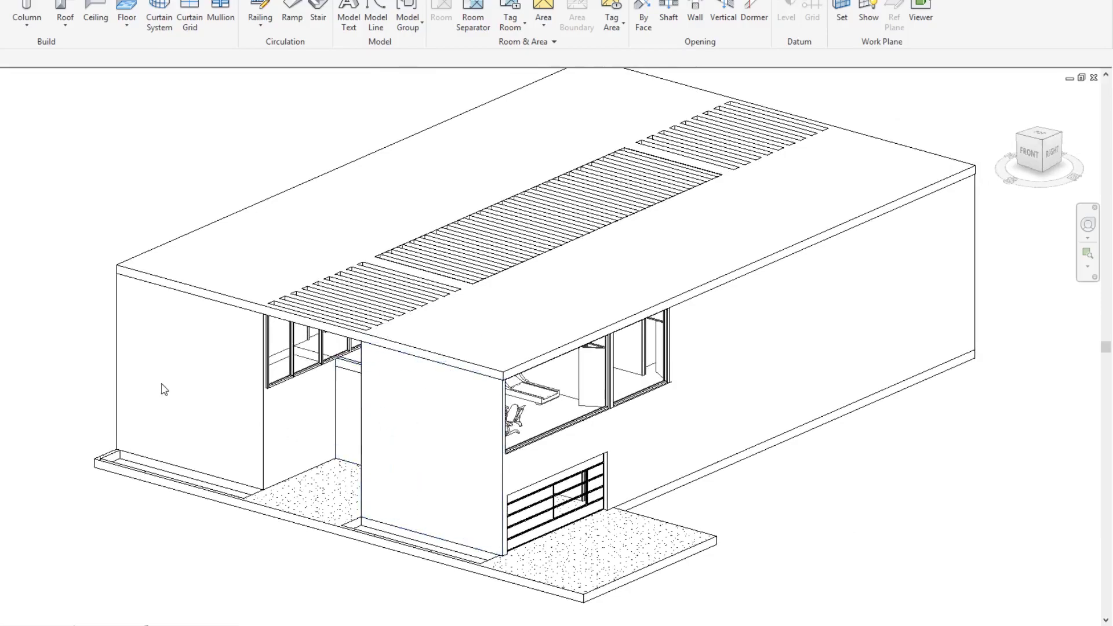
{"action": "middle_click_drag", "start_coordinate": [146, 373], "coordinate": [417, 359], "text": "shift"}
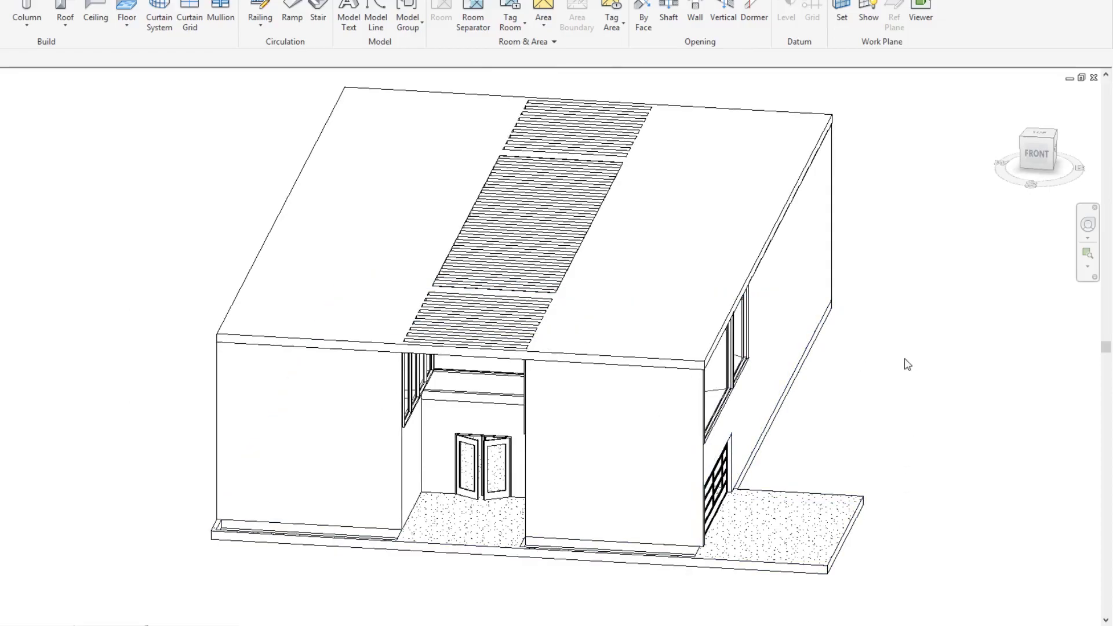
{"action": "middle_click_drag", "start_coordinate": [907, 365], "coordinate": [293, 321], "text": "shift"}
{"action": "middle_click_drag", "start_coordinate": [1024, 373], "coordinate": [582, 404], "text": "shift"}
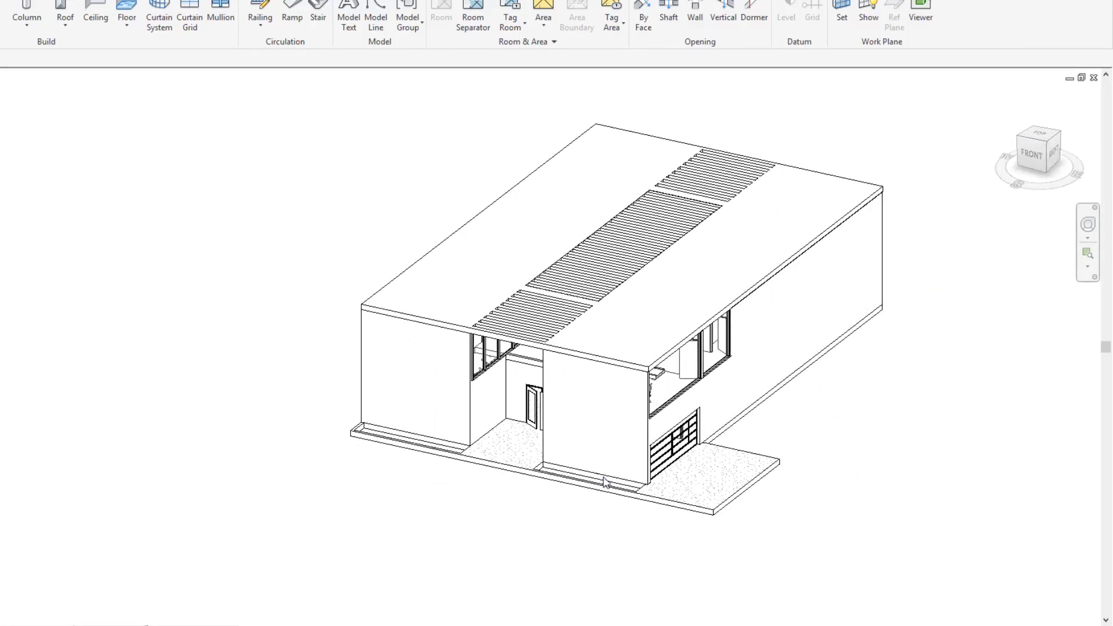
- Zoom in, shift the model left and down, and settle on a larger front-right view
{"action": "scroll", "coordinate": [607, 481], "scroll_direction": "up", "scroll_amount": 1}
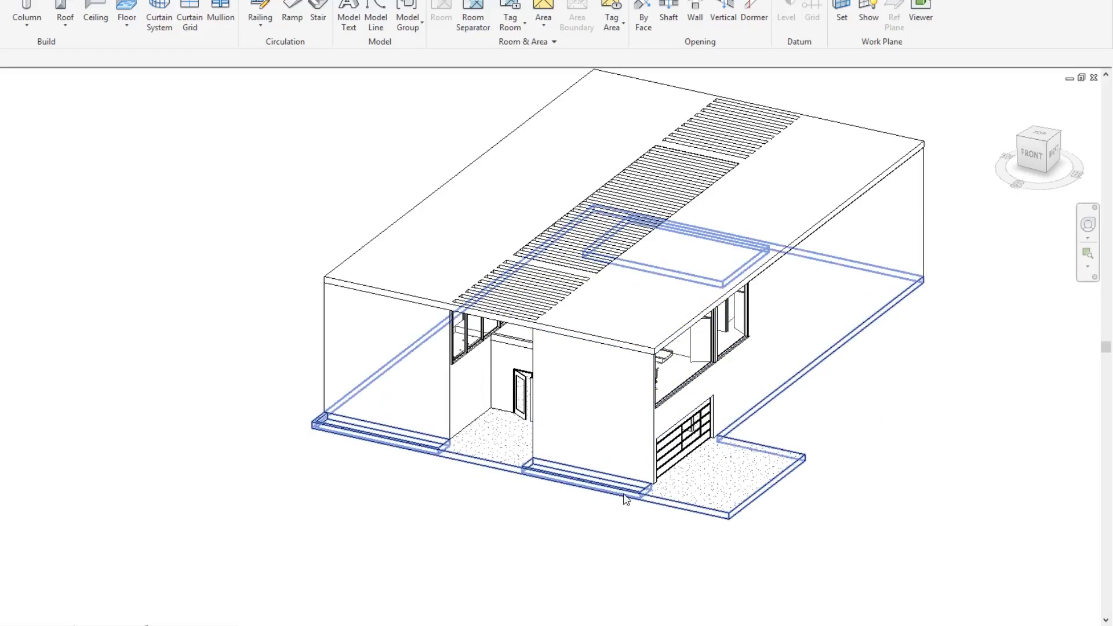
{"action": "middle_click_drag", "start_coordinate": [756, 435], "coordinate": [693, 470]}
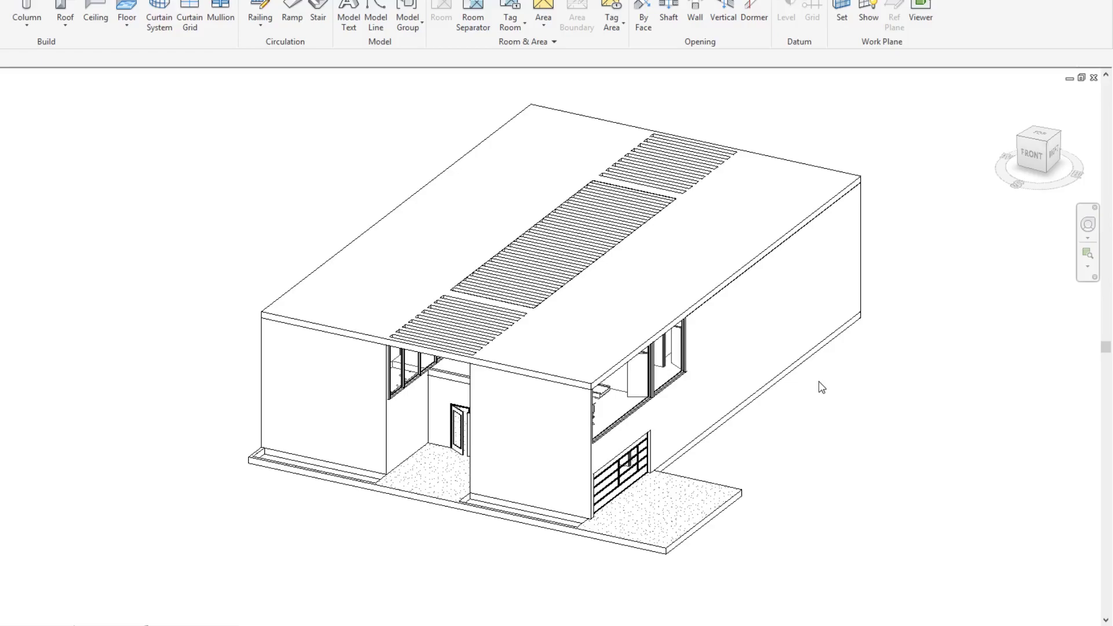
{"action": "middle_click_drag", "start_coordinate": [1028, 358], "coordinate": [908, 415], "text": "shift"}
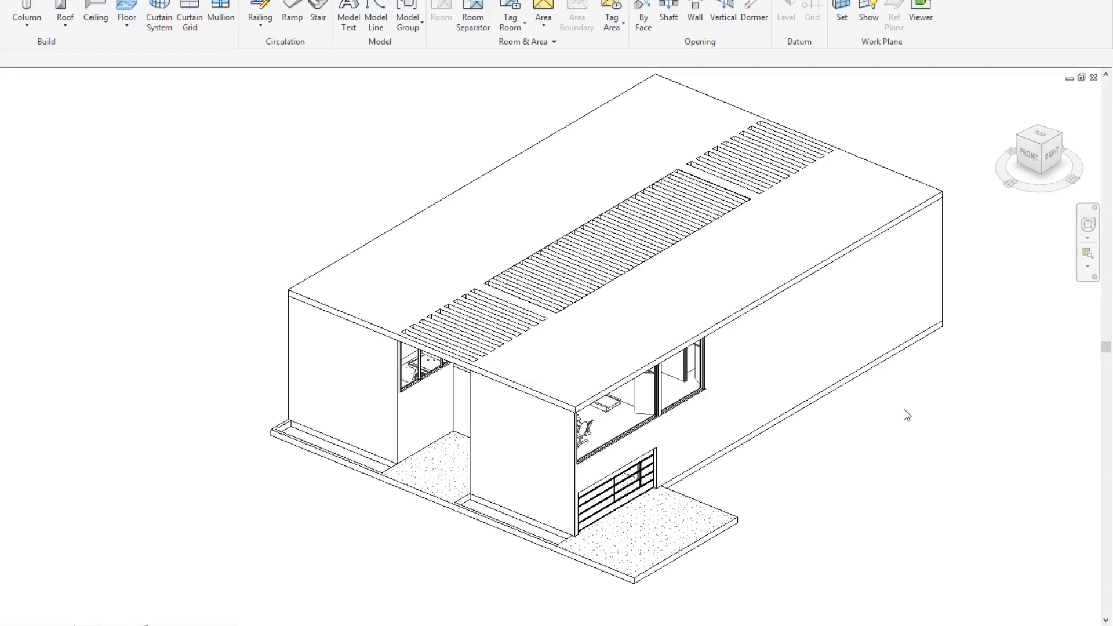